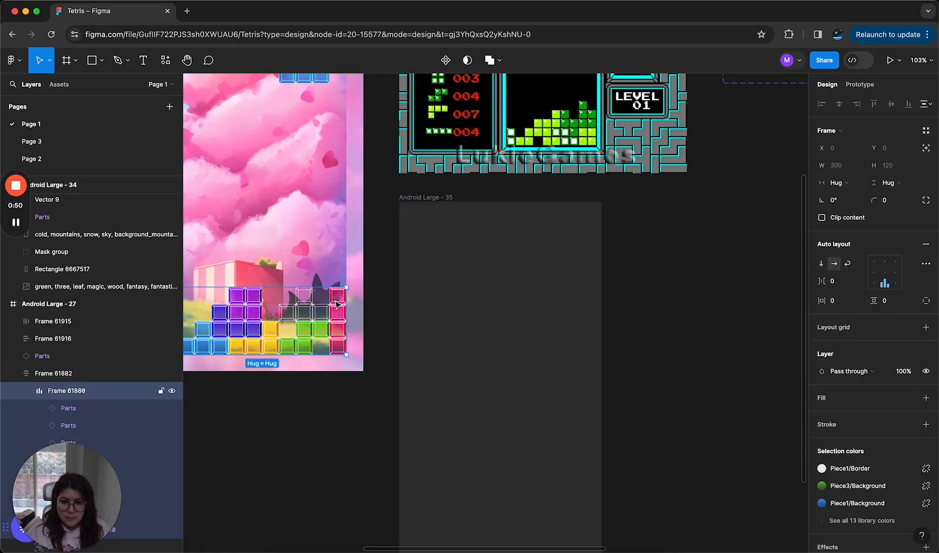
Place the pink block from the Tetris board near the upper left of the Android Large - 35 frame.
{"action": "double_click", "coordinate": [337, 304]}
{"action": "left_click_drag", "start_coordinate": [338, 302], "coordinate": [435, 225]}
{"action": "scroll", "coordinate": [436, 228], "scroll_direction": "up", "scroll_amount": 5}
{"action": "scroll", "coordinate": [435, 228], "scroll_direction": "up", "scroll_amount": 5}
{"action": "left_click", "coordinate": [527, 225]}
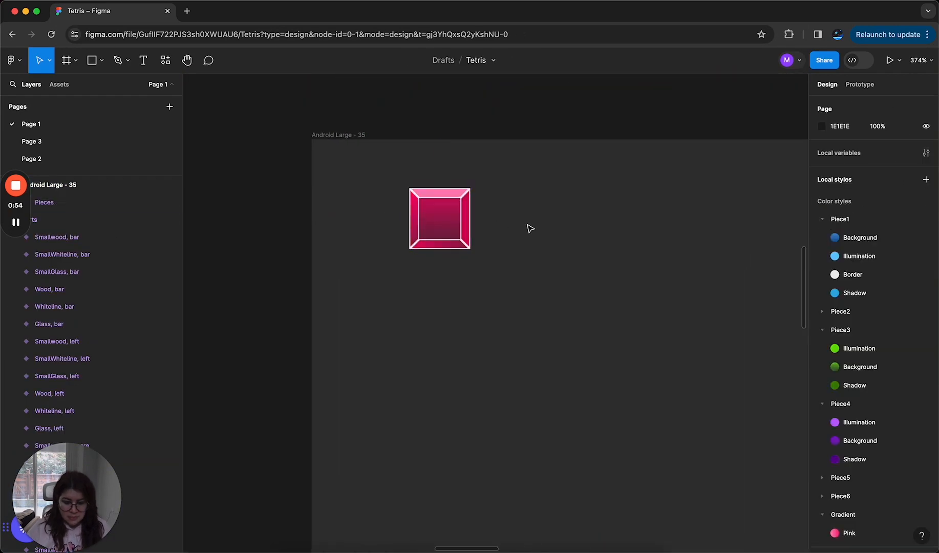
Create a 30 × 30 rectangle and place it beside the pink block.
{"action": "key", "text": "t"}
{"action": "key", "text": "r"}
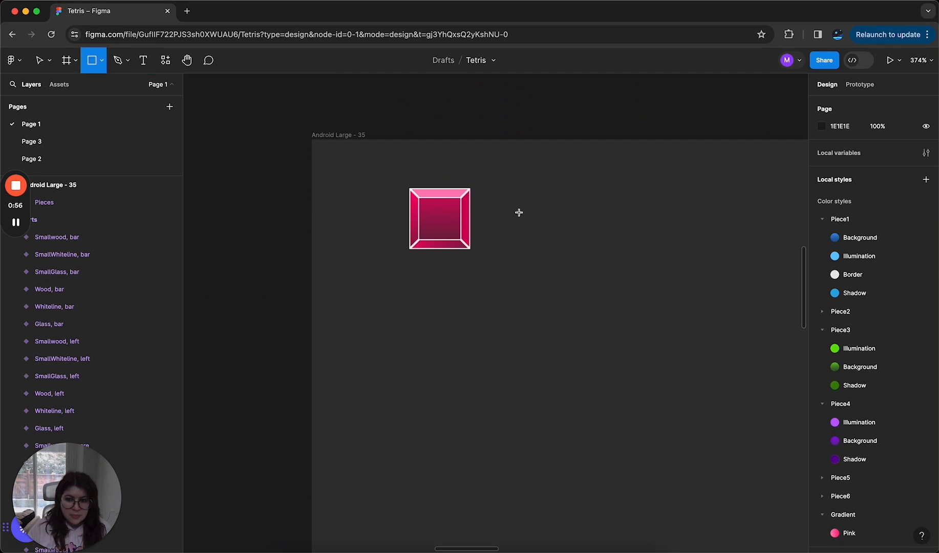
{"action": "left_click", "coordinate": [512, 200]}
{"action": "left_click", "coordinate": [837, 148]}
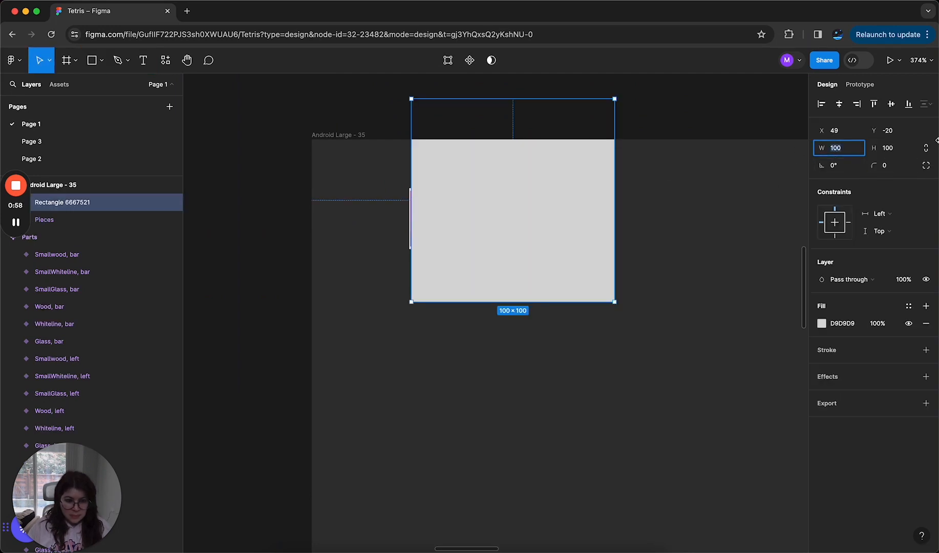
{"action": "type", "text": "30"}
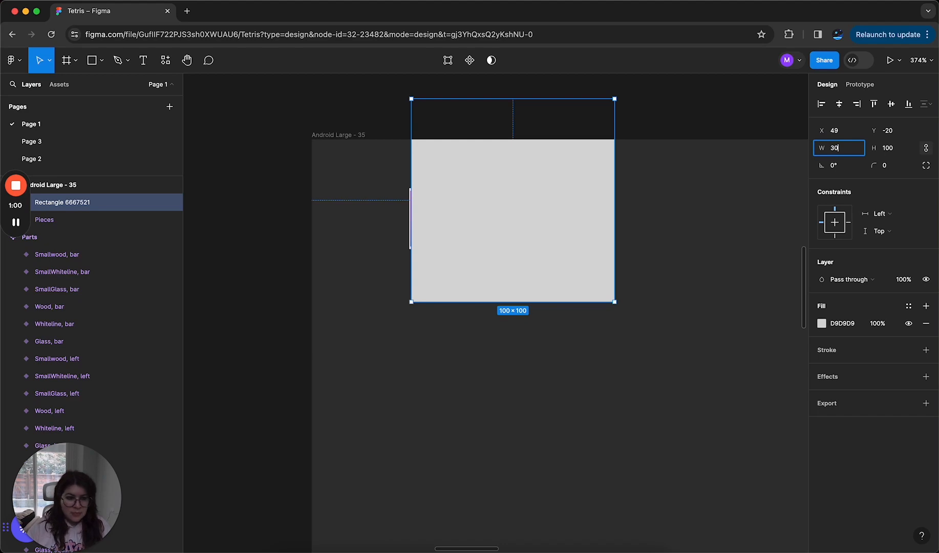
{"action": "key", "text": "Return"}
{"action": "left_click_drag", "start_coordinate": [460, 155], "coordinate": [555, 250]}
{"action": "scroll", "coordinate": [441, 239], "scroll_direction": "up", "scroll_amount": 5}
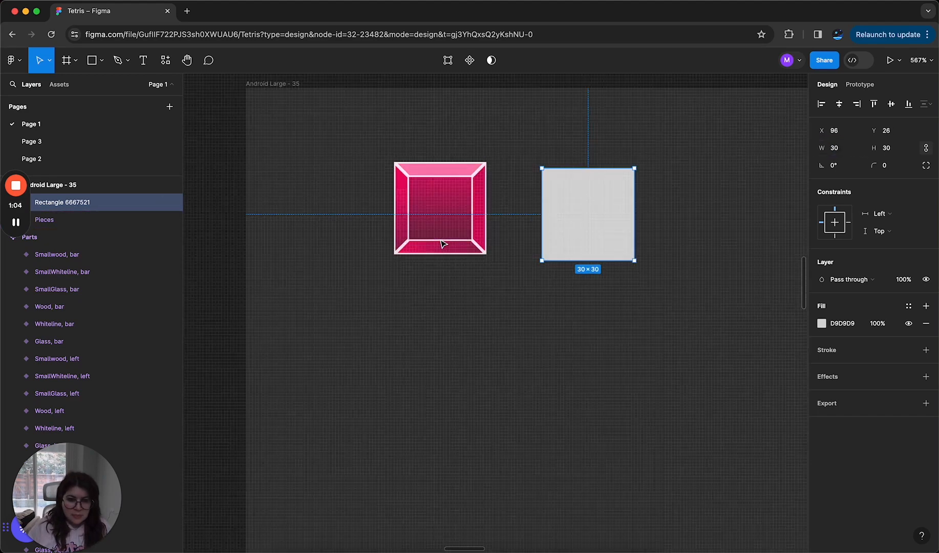
Duplicate the grey square, resize the copy to 20 × 20 using the pink block's centre, and centre it on the original.
{"action": "left_click_drag", "start_coordinate": [662, 211], "coordinate": [422, 227], "text": "alt"}
{"action": "left_click_drag", "start_coordinate": [551, 296], "coordinate": [490, 238]}
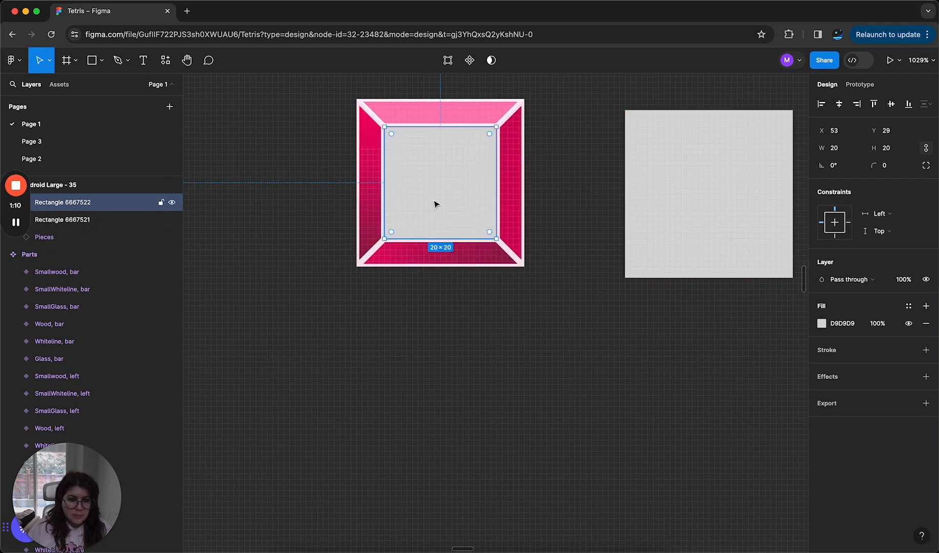
{"action": "left_click_drag", "start_coordinate": [433, 204], "coordinate": [604, 262]}
Set the inner grey square's fill to B3B3B3.
{"action": "right_click", "coordinate": [705, 210]}
{"action": "left_click", "coordinate": [722, 306]}
{"action": "left_click", "coordinate": [821, 323]}
{"action": "left_click_drag", "start_coordinate": [686, 298], "coordinate": [678, 310]}
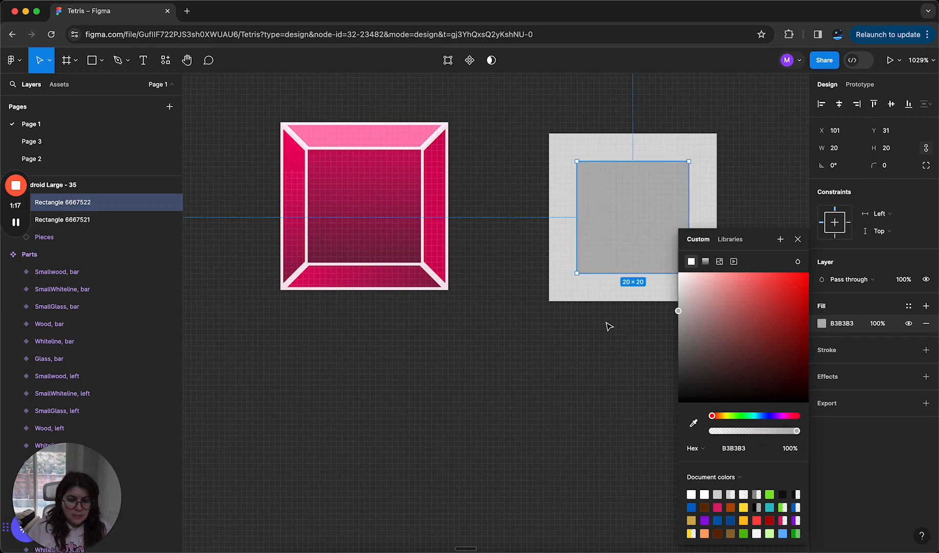
Draw a closed left bevel with the Pen tool, joining the outer square's left corners to the inner square's left corners.
{"action": "scroll", "coordinate": [609, 326], "scroll_direction": "right", "scroll_amount": 3}
{"action": "key", "text": "super+a"}
{"action": "left_click", "coordinate": [530, 338]}
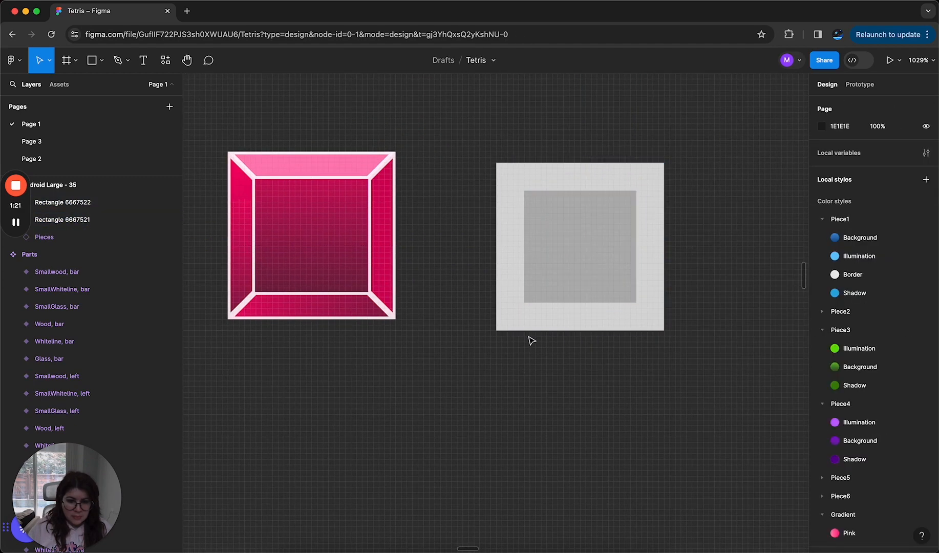
{"action": "key", "text": "p"}
{"action": "scroll", "coordinate": [509, 331], "scroll_direction": "up", "scroll_amount": 3}
{"action": "left_click", "coordinate": [501, 330]}
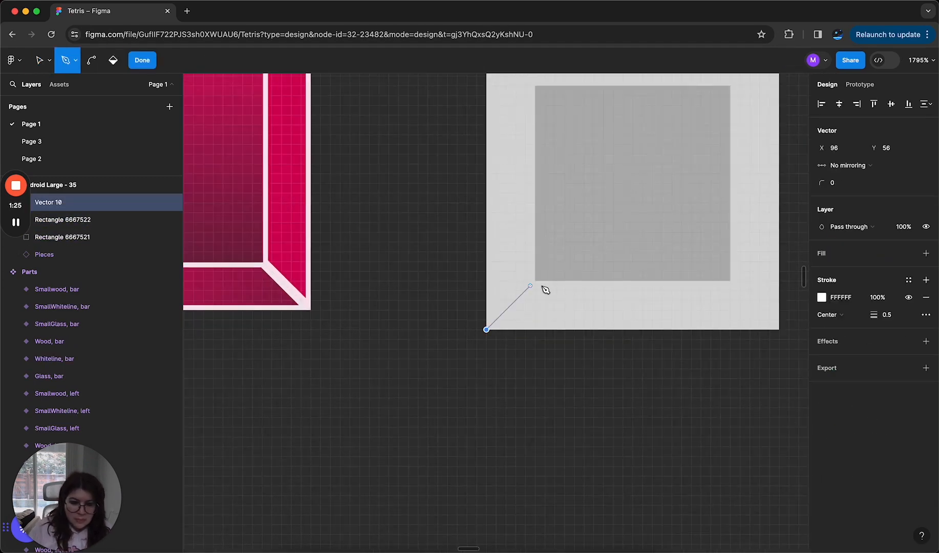
{"action": "left_click", "coordinate": [536, 281]}
{"action": "scroll", "coordinate": [544, 236], "scroll_direction": "up", "scroll_amount": 3}
{"action": "left_click", "coordinate": [535, 85]}
{"action": "left_click", "coordinate": [479, 133]}
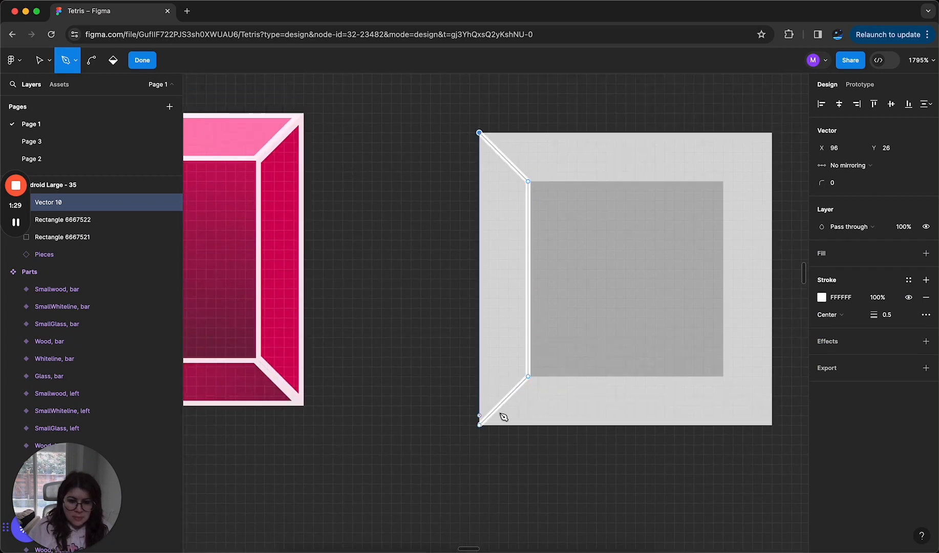
{"action": "left_click", "coordinate": [479, 424]}
Set the left bevel's stroke to Inside and give it an 8B8B8B fill.
{"action": "left_click", "coordinate": [829, 332]}
{"action": "left_click", "coordinate": [835, 338]}
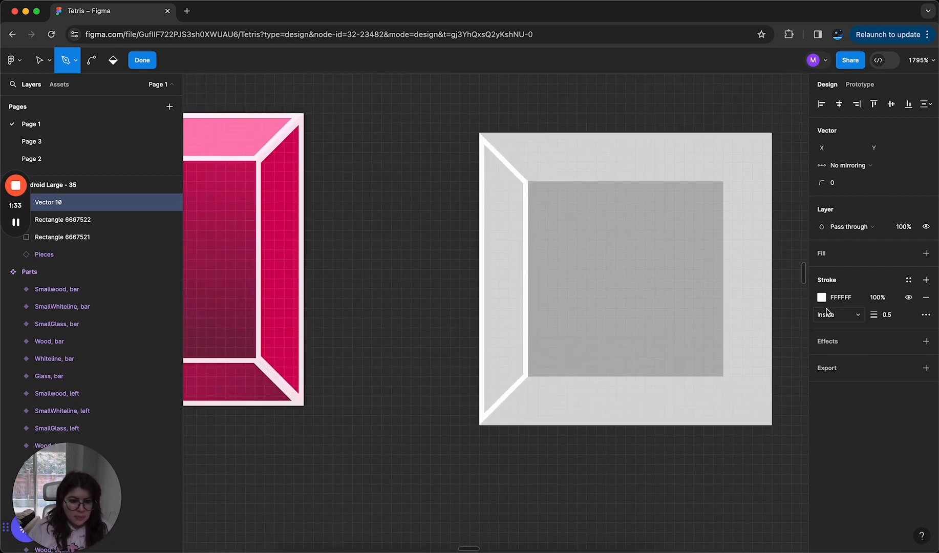
{"action": "left_click", "coordinate": [822, 271]}
{"action": "left_click", "coordinate": [677, 309]}
{"action": "key", "text": "Escape"}
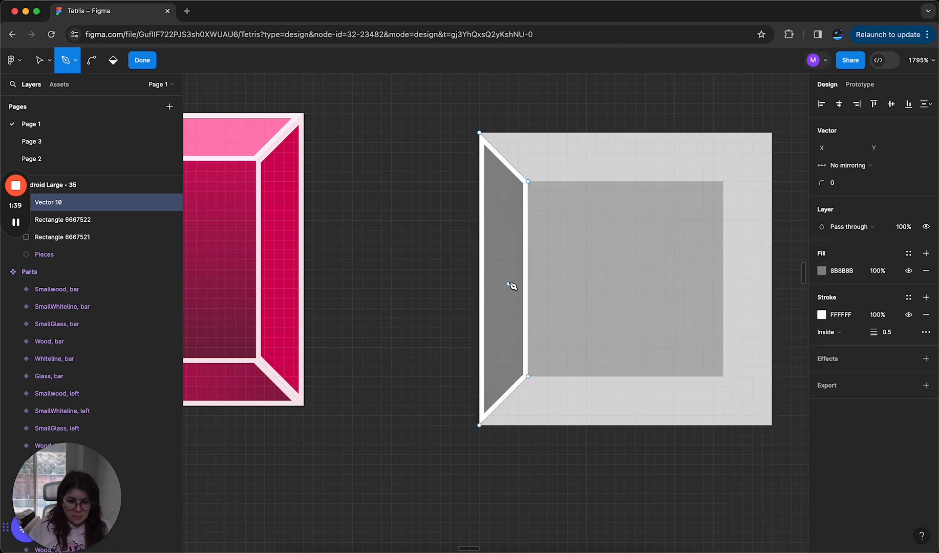
{"action": "key", "text": "Escape"}
Duplicate the left bevel and orient the copies along the right, top and bottom sides of the grey block.
{"action": "left_click_drag", "start_coordinate": [510, 283], "coordinate": [753, 291]}
{"action": "left_click_drag", "start_coordinate": [752, 311], "coordinate": [654, 310]}
{"action": "left_click_drag", "start_coordinate": [625, 156], "coordinate": [625, 332]}
Set the bottom bevel's fill to 616161 and the top bevel's fill to CECECE.
{"action": "left_click", "coordinate": [822, 325]}
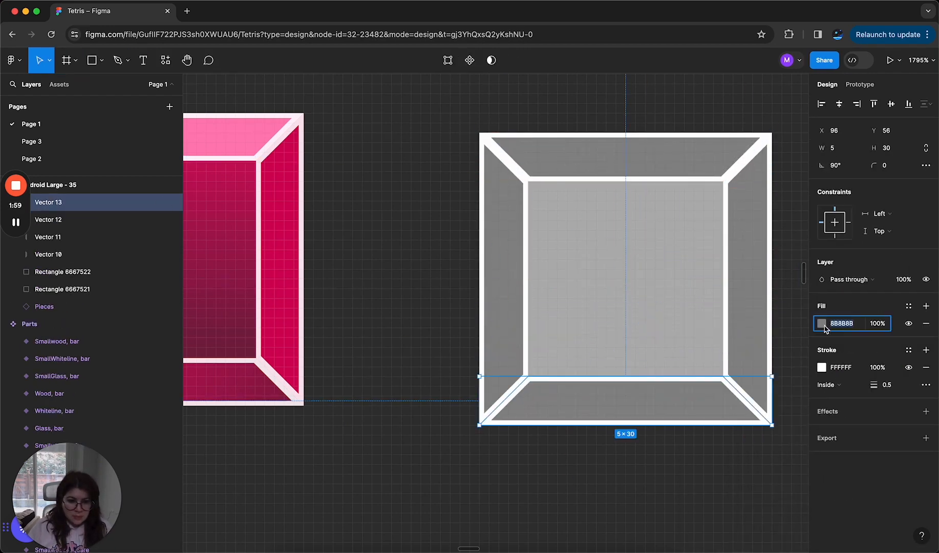
{"action": "left_click", "coordinate": [677, 357]}
{"action": "left_click", "coordinate": [625, 155]}
{"action": "left_click", "coordinate": [821, 323]}
{"action": "left_click", "coordinate": [678, 307]}
Give the grey block's centre square a linear gradient fill that ends in 767373.
{"action": "left_click", "coordinate": [666, 307]}
{"action": "left_click", "coordinate": [821, 323]}
{"action": "left_click", "coordinate": [705, 261]}
{"action": "left_click", "coordinate": [681, 341]}
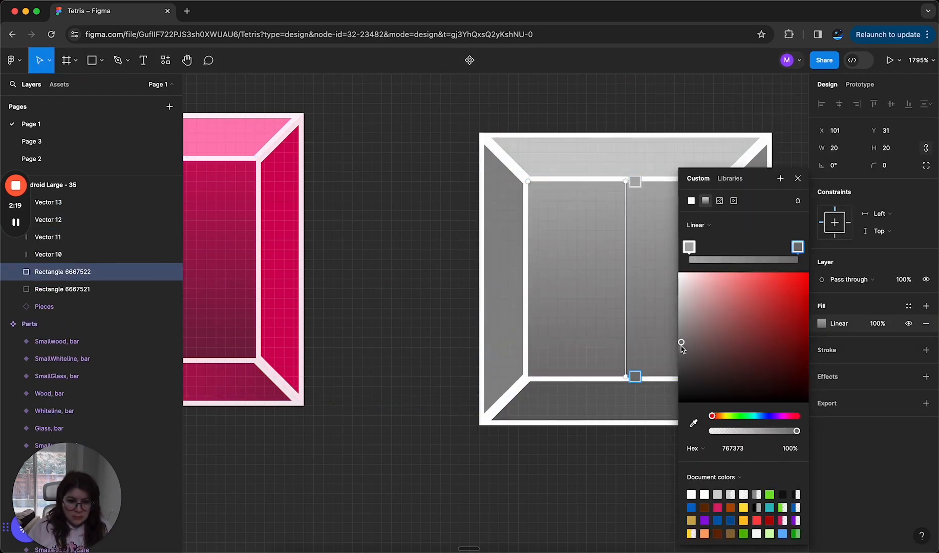
Group all the parts of the grey block next to the pink block.
{"action": "left_click_drag", "start_coordinate": [554, 347], "coordinate": [480, 417]}
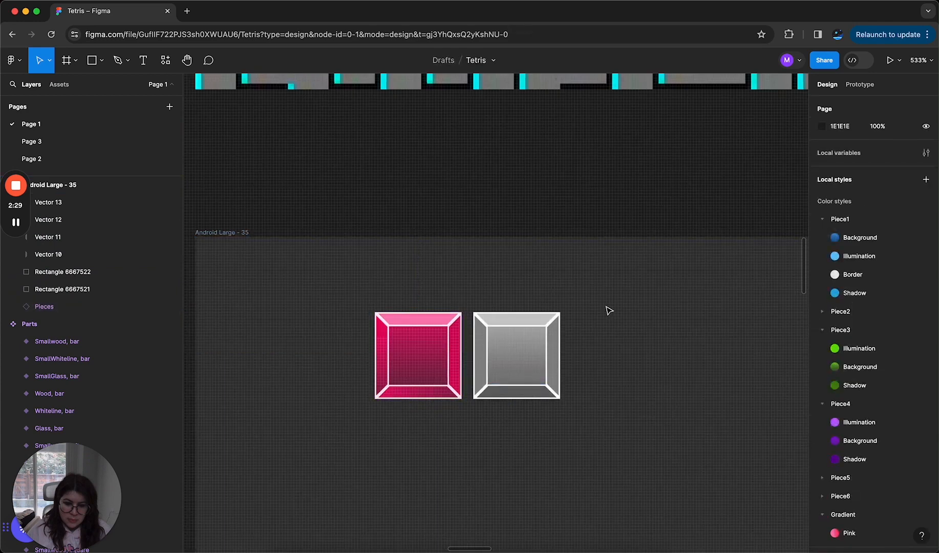
{"action": "left_click_drag", "start_coordinate": [606, 306], "coordinate": [480, 428]}
{"action": "key", "text": "super+g"}
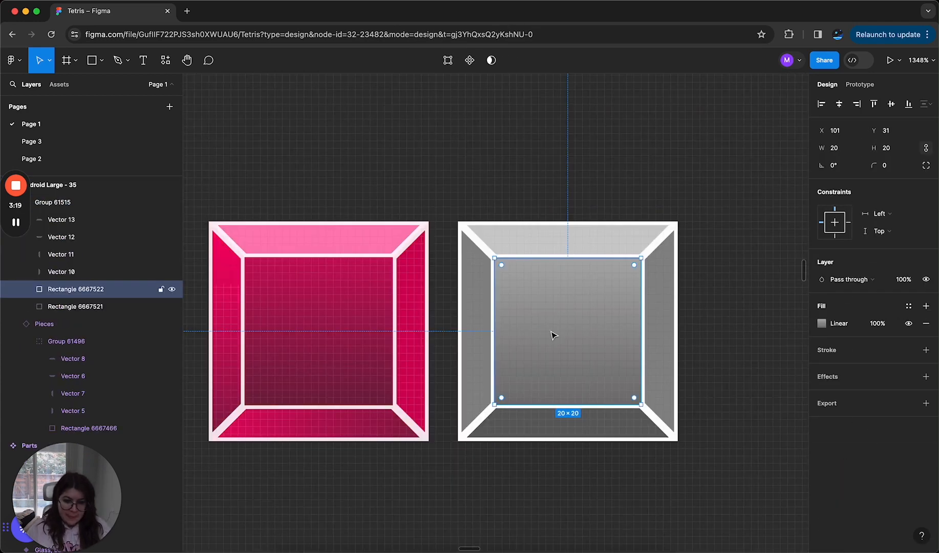
Delete the inner 20 × 20 square and apply the red Example/Background style to the group's 30 × 30 base square.
{"action": "key", "text": "Delete"}
{"action": "left_click", "coordinate": [553, 335]}
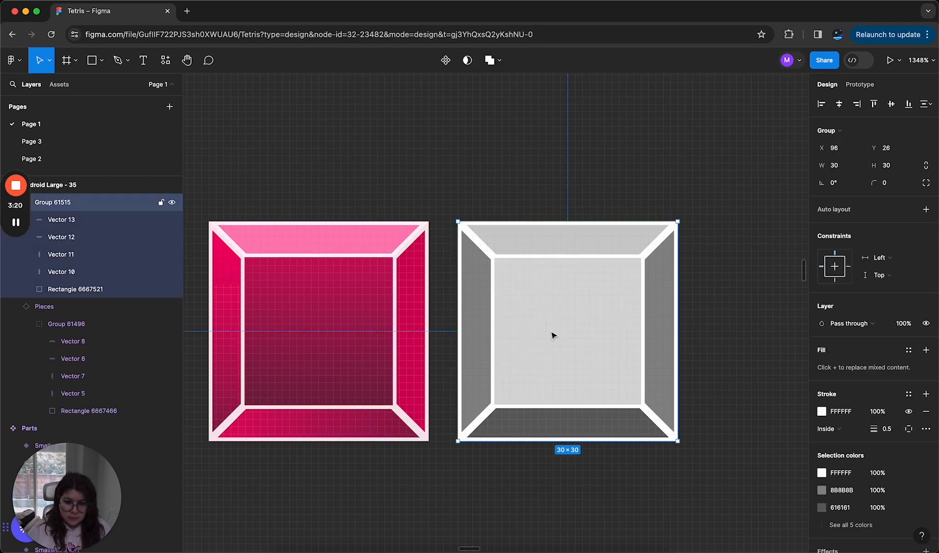
{"action": "double_click", "coordinate": [553, 335]}
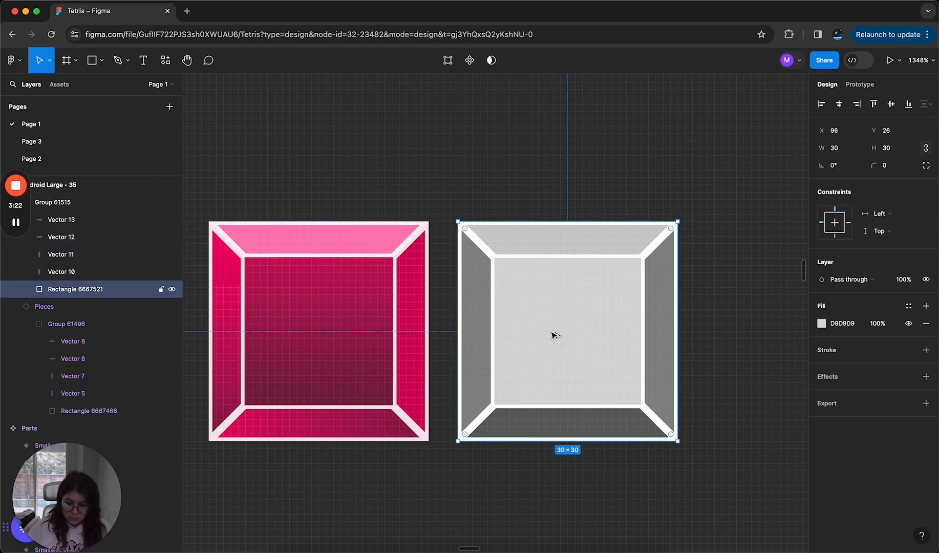
{"action": "key", "text": "super+alt+v"}
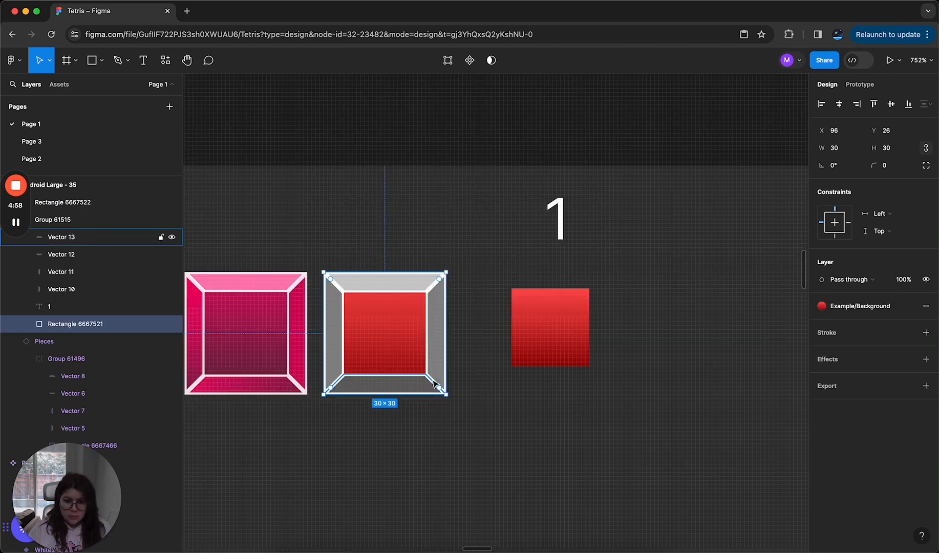
Recolour the top bevel with a red sampled from the block's centre, lightened for the illumination.
{"action": "left_click", "coordinate": [501, 365]}
{"action": "left_click", "coordinate": [404, 281], "text": "super"}
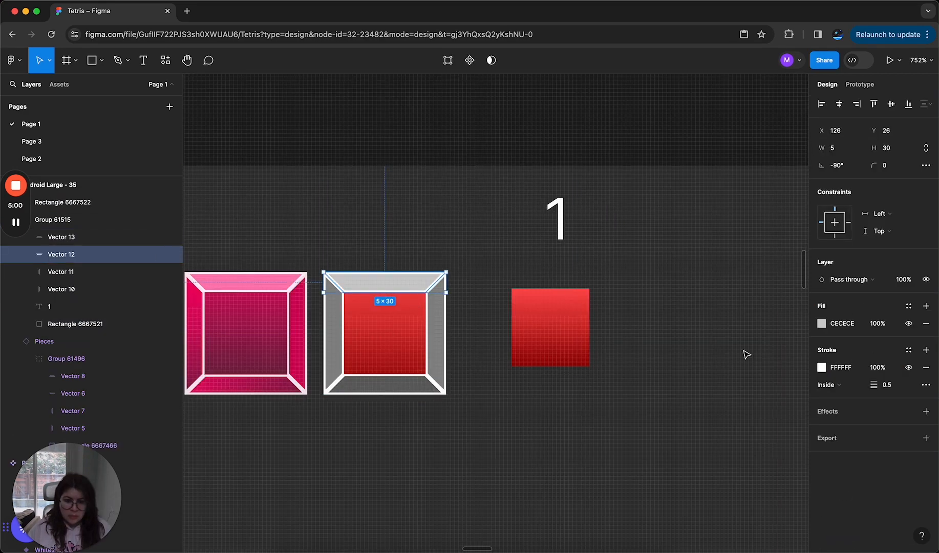
{"action": "left_click", "coordinate": [822, 326]}
{"action": "left_click", "coordinate": [692, 422]}
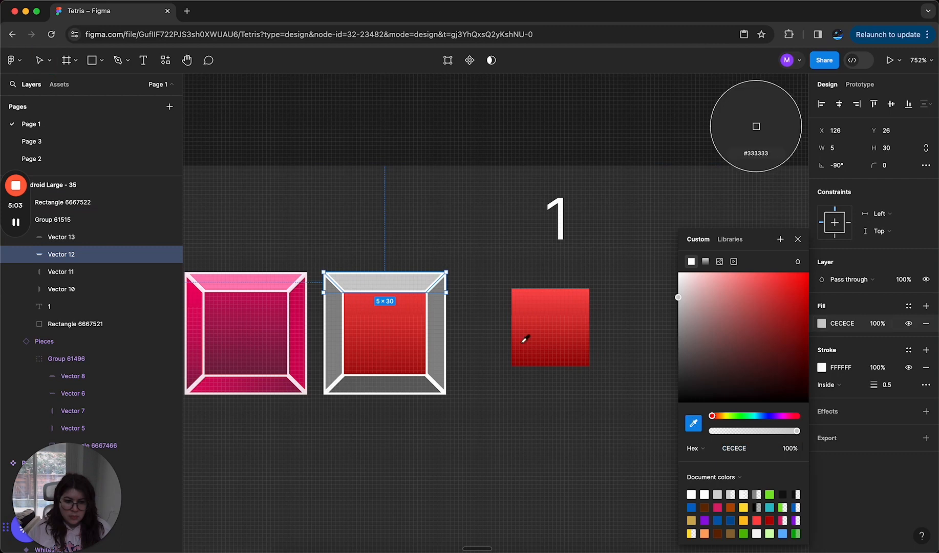
{"action": "left_click", "coordinate": [361, 295]}
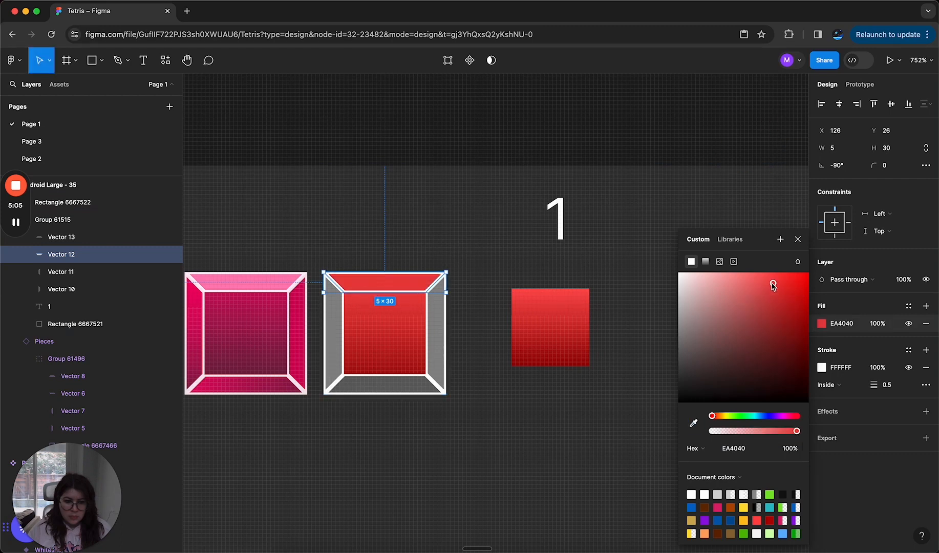
{"action": "left_click_drag", "start_coordinate": [773, 285], "coordinate": [755, 276]}
Recolour the bottom bevel with a red sampled from the lower part of the centre, darkened for the shadow.
{"action": "left_click", "coordinate": [395, 389]}
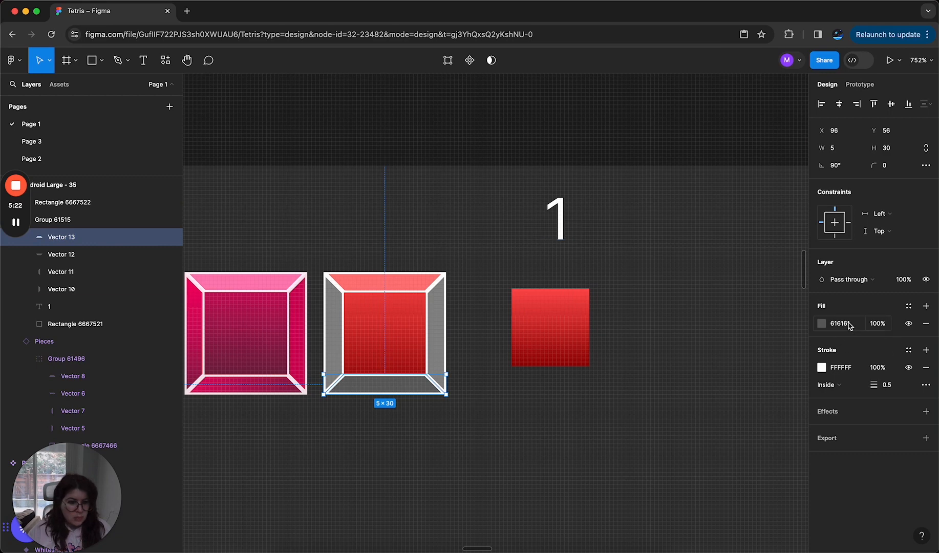
{"action": "left_click", "coordinate": [823, 323]}
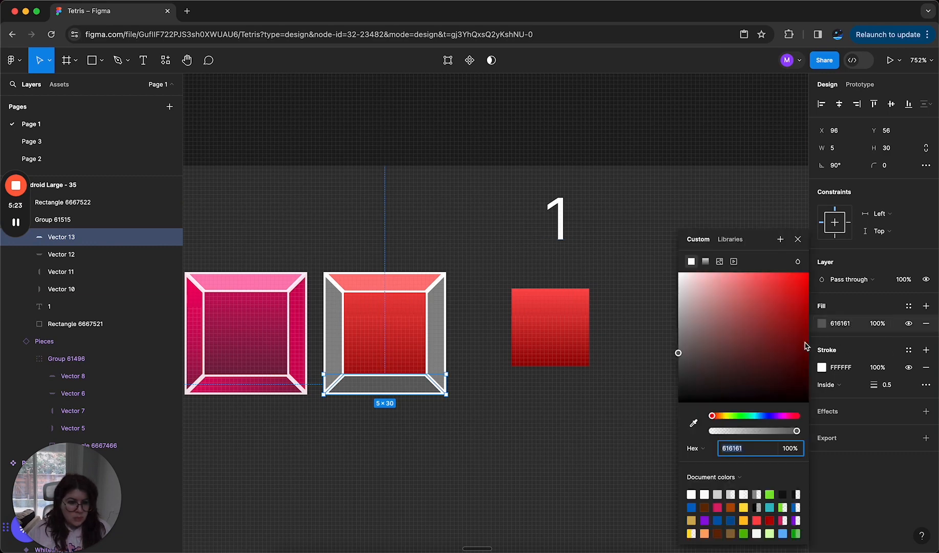
{"action": "left_click", "coordinate": [694, 424]}
{"action": "left_click", "coordinate": [413, 364]}
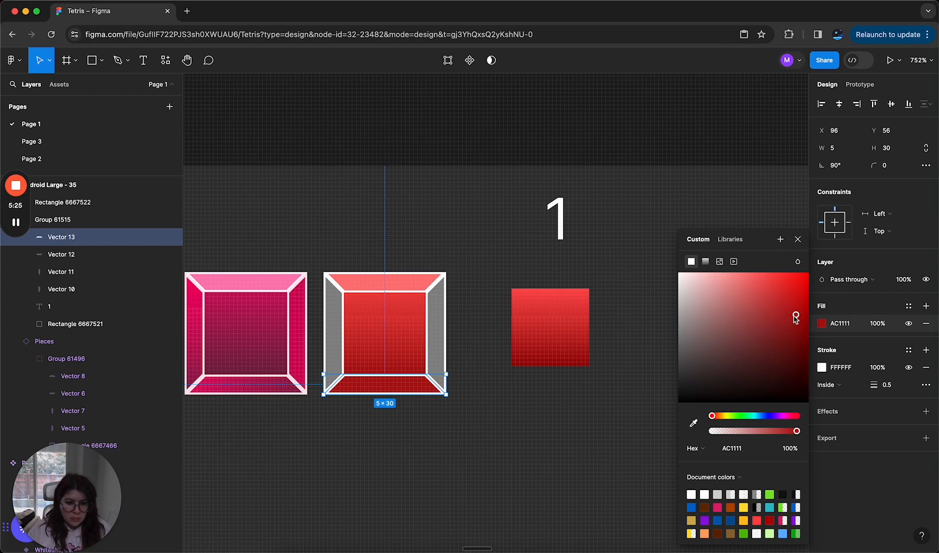
{"action": "left_click_drag", "start_coordinate": [796, 319], "coordinate": [812, 330]}
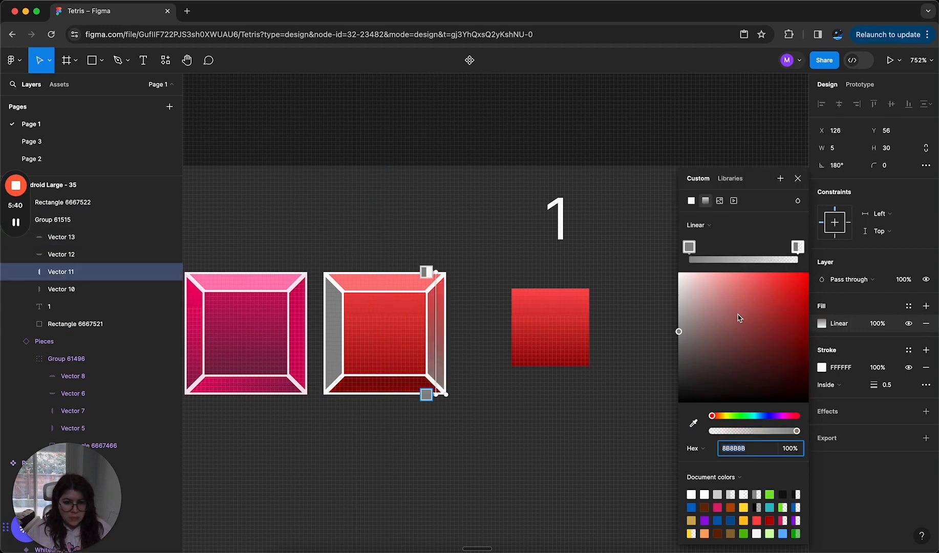
Give the right and left bevels horizontal linear gradient fills in red, using DA0B0B for the outer stop.
{"action": "left_click_drag", "start_coordinate": [427, 270], "coordinate": [429, 343]}
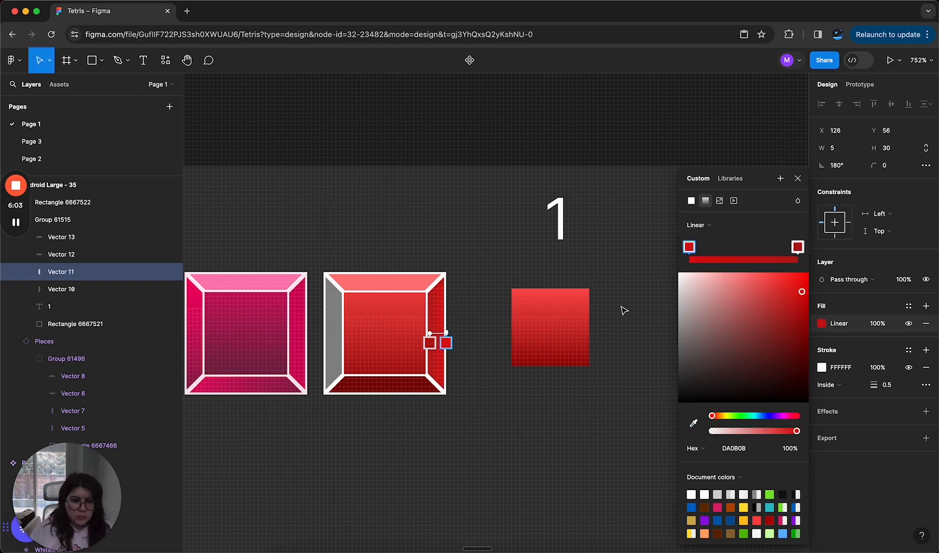
{"action": "left_click", "coordinate": [335, 342]}
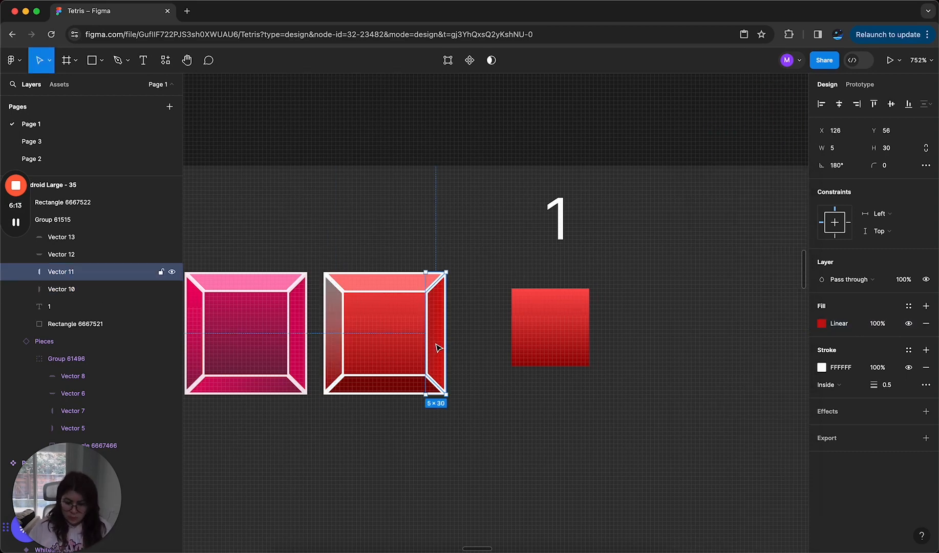
{"action": "left_click", "coordinate": [336, 339]}
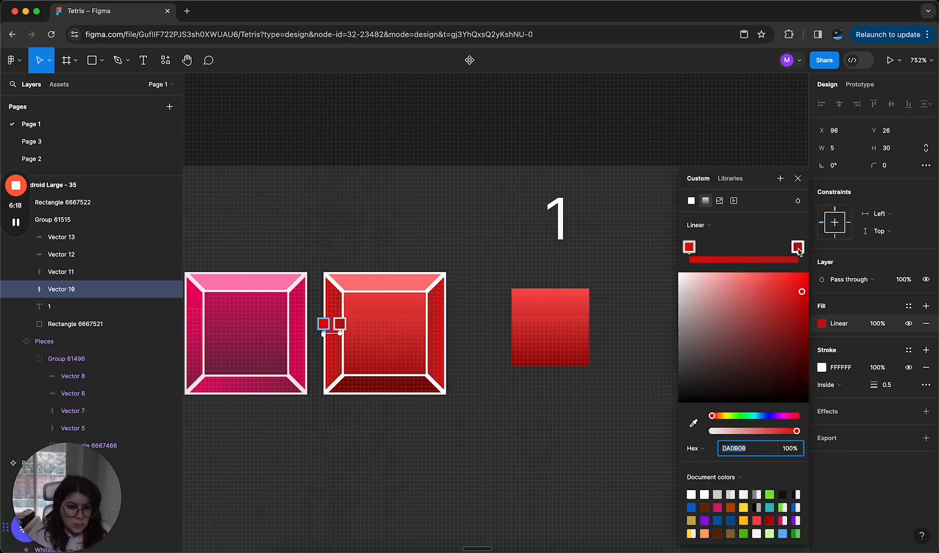
{"action": "key", "text": "Escape"}
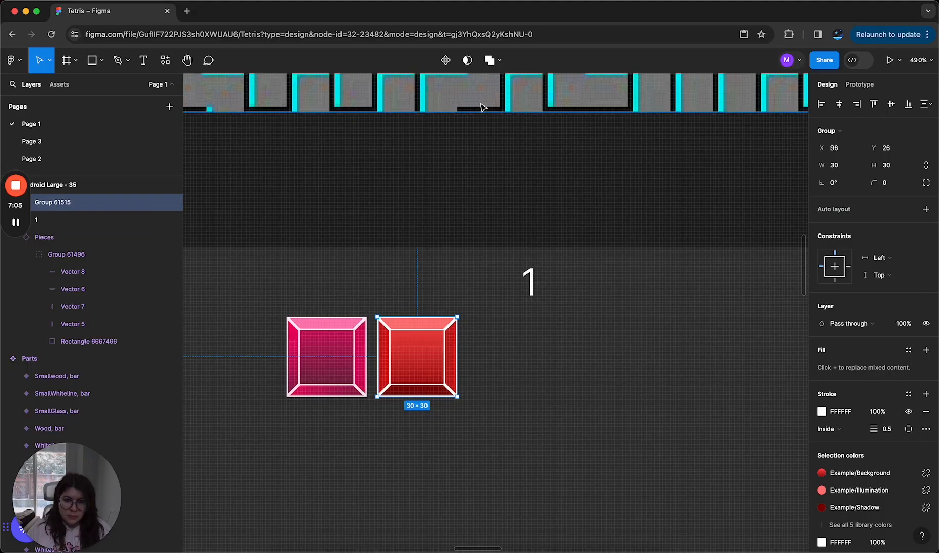
Turn the red block group into a component and add a second variant.
{"action": "left_click", "coordinate": [446, 61]}
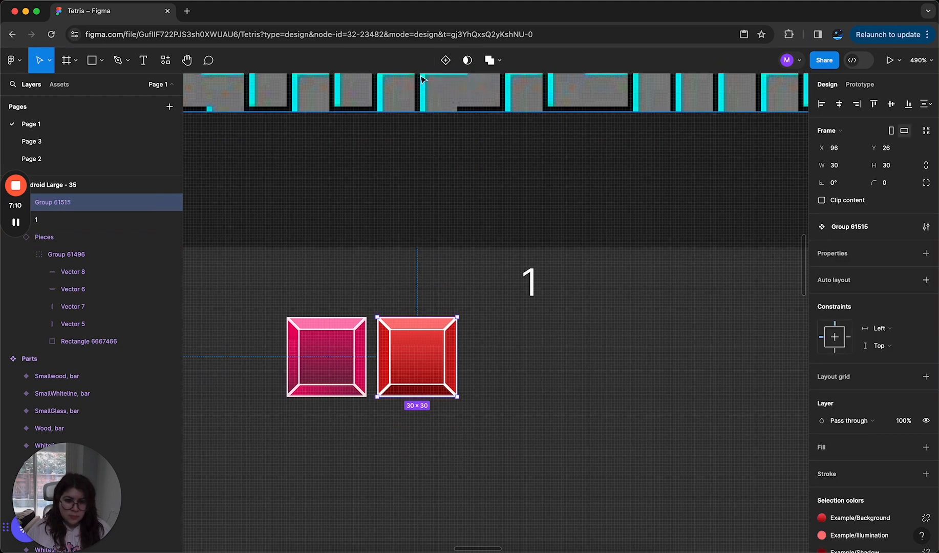
{"action": "left_click", "coordinate": [446, 61]}
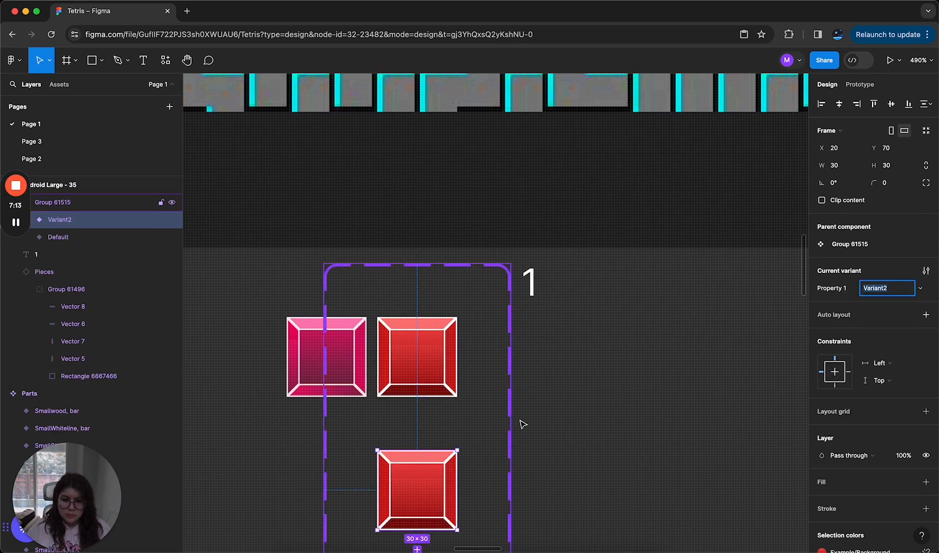
Move the component set clear of the pink block, widen it, and place the second variant to the right of the default one.
{"action": "scroll", "coordinate": [531, 426], "scroll_direction": "down", "scroll_amount": 5}
{"action": "left_click", "coordinate": [429, 379]}
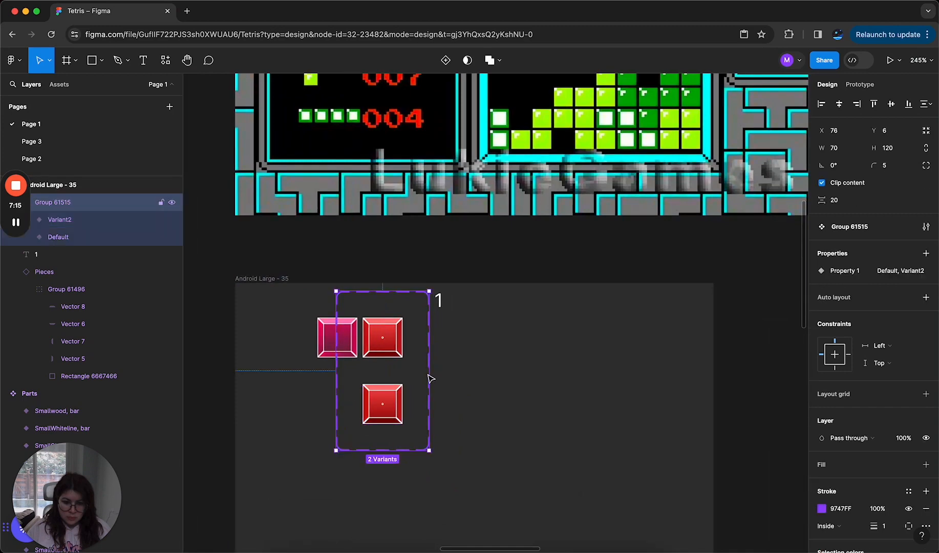
{"action": "left_click_drag", "start_coordinate": [425, 377], "coordinate": [655, 381]}
{"action": "left_click", "coordinate": [510, 423]}
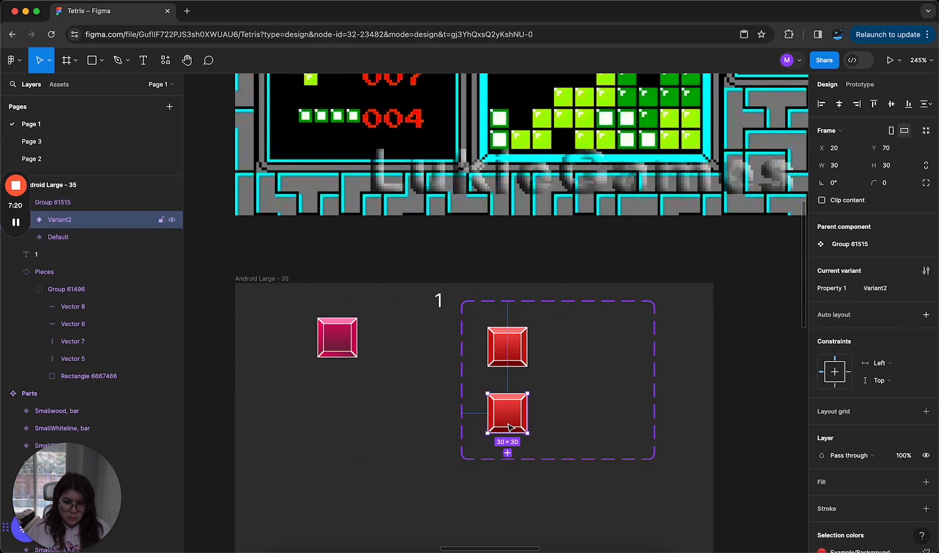
{"action": "left_click_drag", "start_coordinate": [512, 426], "coordinate": [563, 361]}
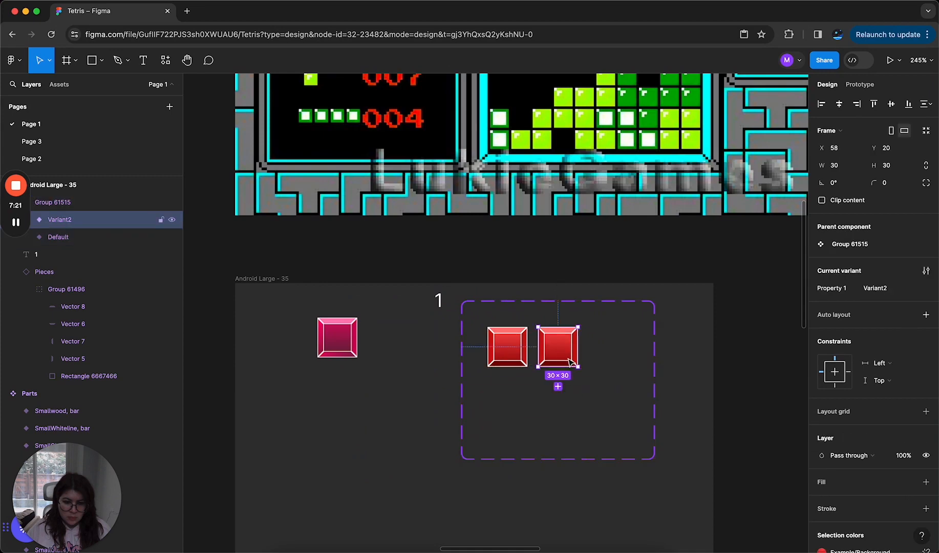
Give the right bevel of the blue variant in the top row a linear gradient fill in blue shades.
{"action": "scroll", "coordinate": [610, 373], "scroll_direction": "up", "scroll_amount": 5}
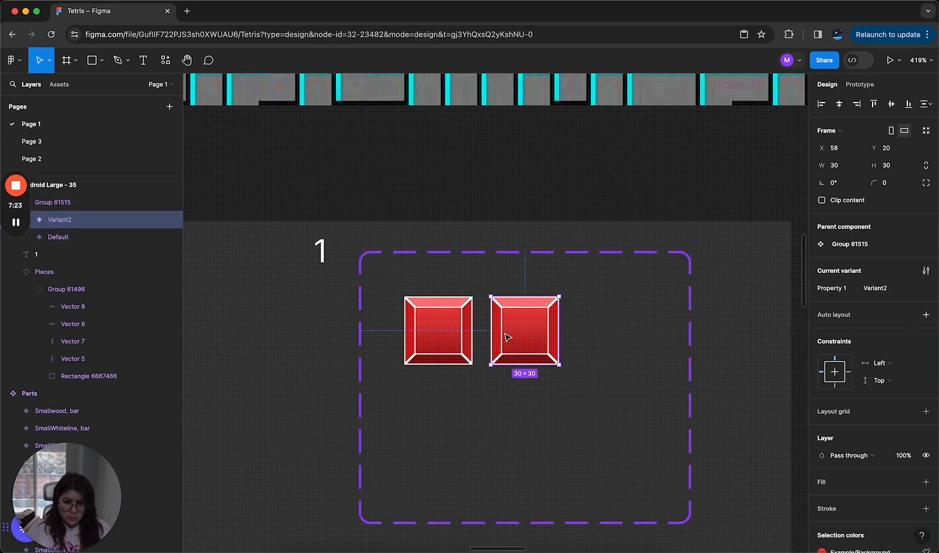
{"action": "left_click_drag", "start_coordinate": [562, 335], "coordinate": [604, 334]}
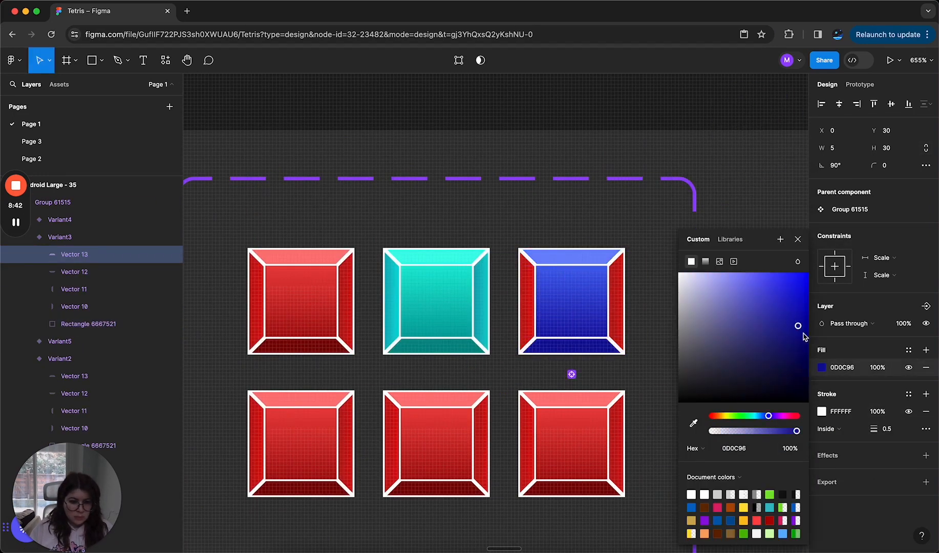
{"action": "left_click", "coordinate": [705, 200]}
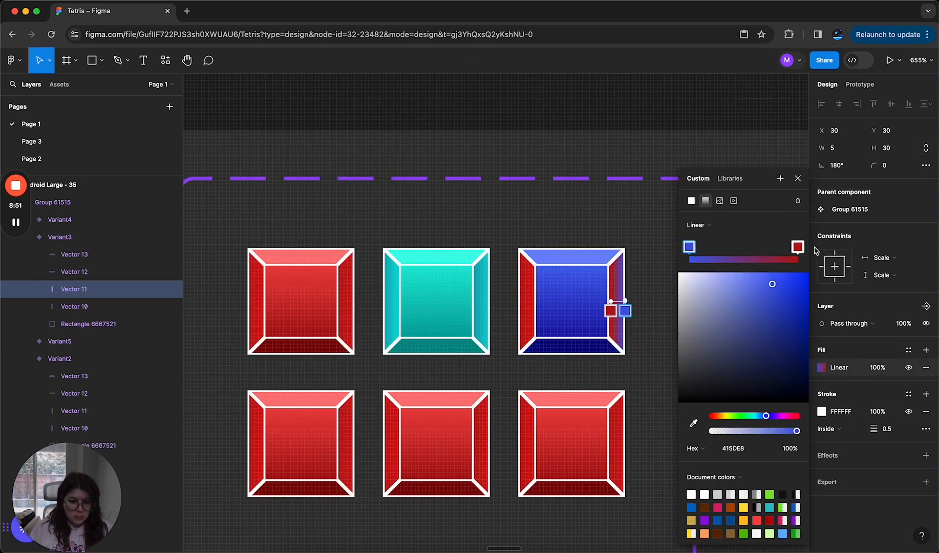
{"action": "left_click_drag", "start_coordinate": [797, 294], "coordinate": [803, 300]}
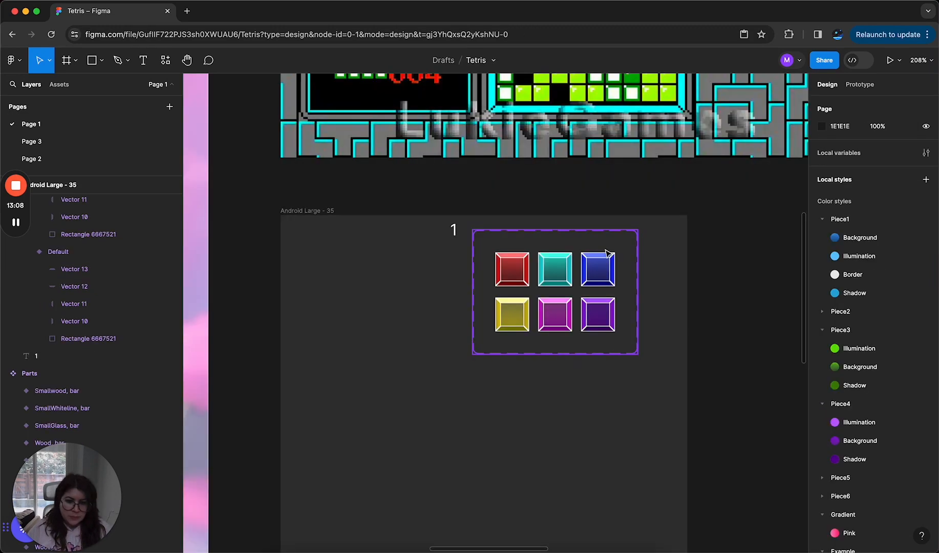
Rename the component set's variant property to Color and set the red variant's value to Red.
{"action": "left_click", "coordinate": [606, 252]}
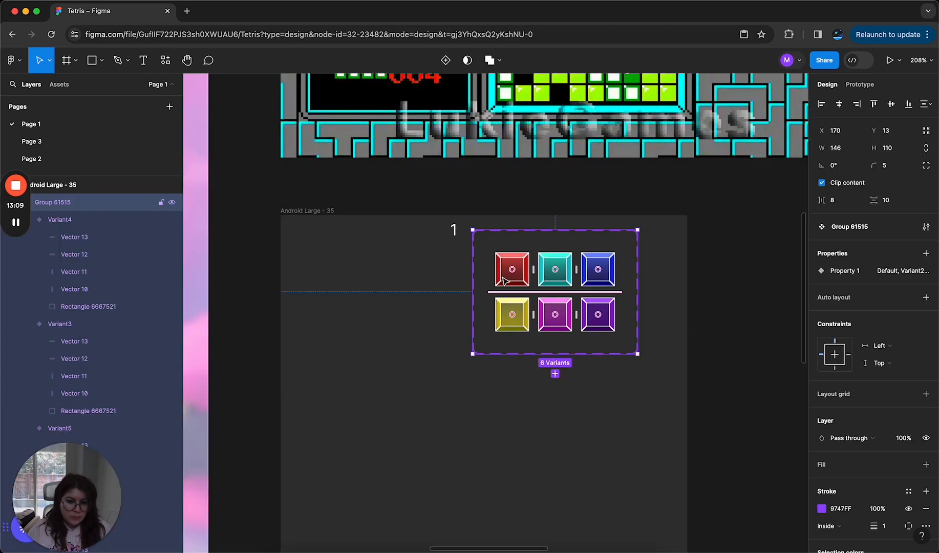
{"action": "left_click", "coordinate": [505, 281]}
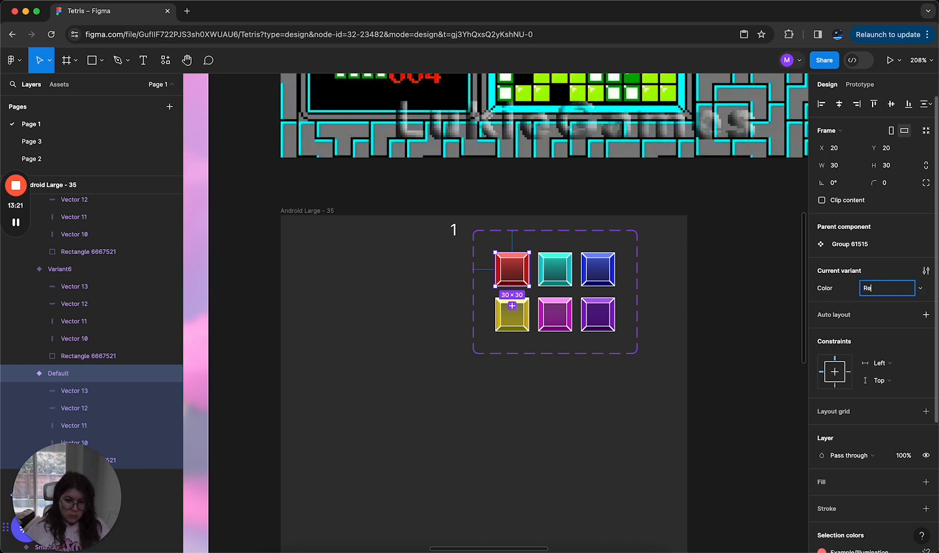
Set the Color value of the teal variant to LightBlue and of the blue variant to Blue.
{"action": "left_click", "coordinate": [542, 277]}
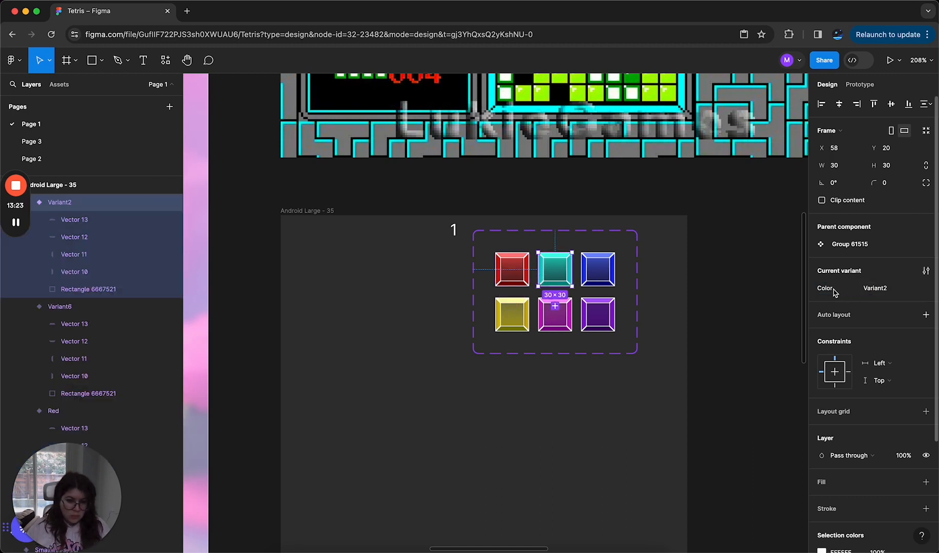
{"action": "left_click", "coordinate": [882, 289]}
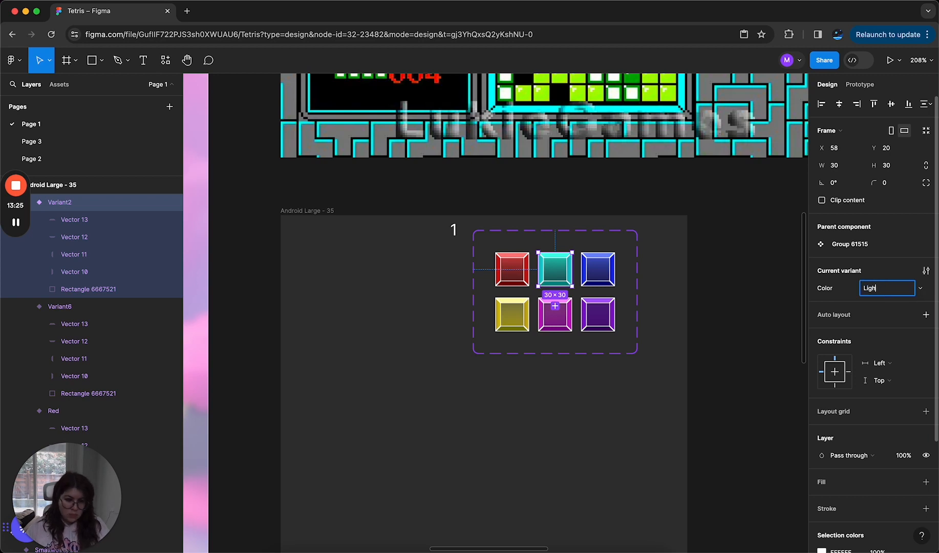
{"action": "type", "text": "LightBlue"}
{"action": "key", "text": "Return"}
{"action": "key", "text": "Tab"}
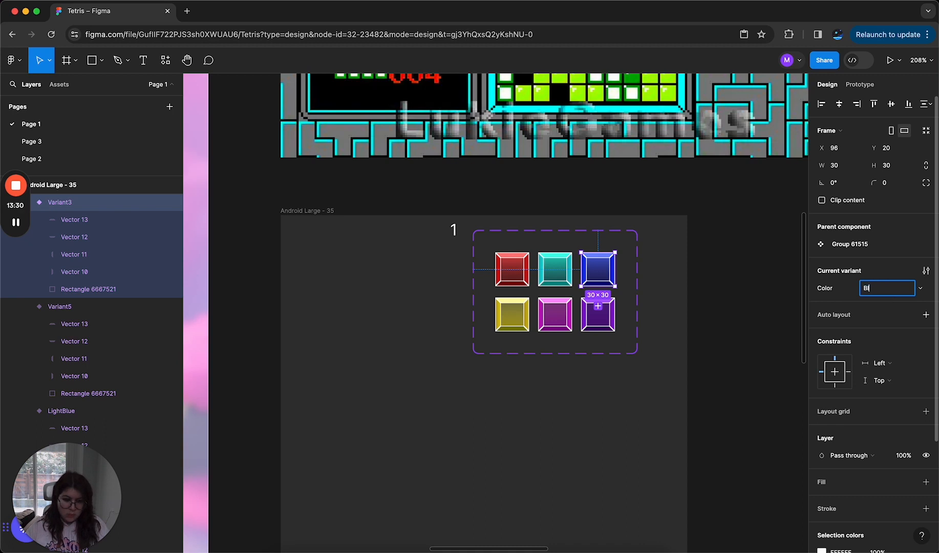
{"action": "type", "text": "Blue"}
{"action": "key", "text": "Return"}
Set the Color value of the yellow variant to Yellow and of the pink variant to Pink.
{"action": "key", "text": "Tab"}
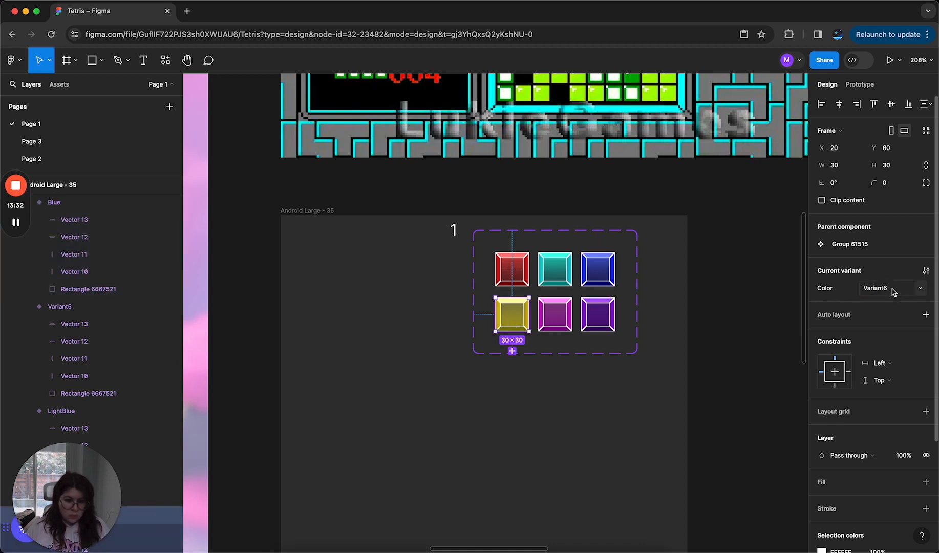
{"action": "type", "text": "Yellow"}
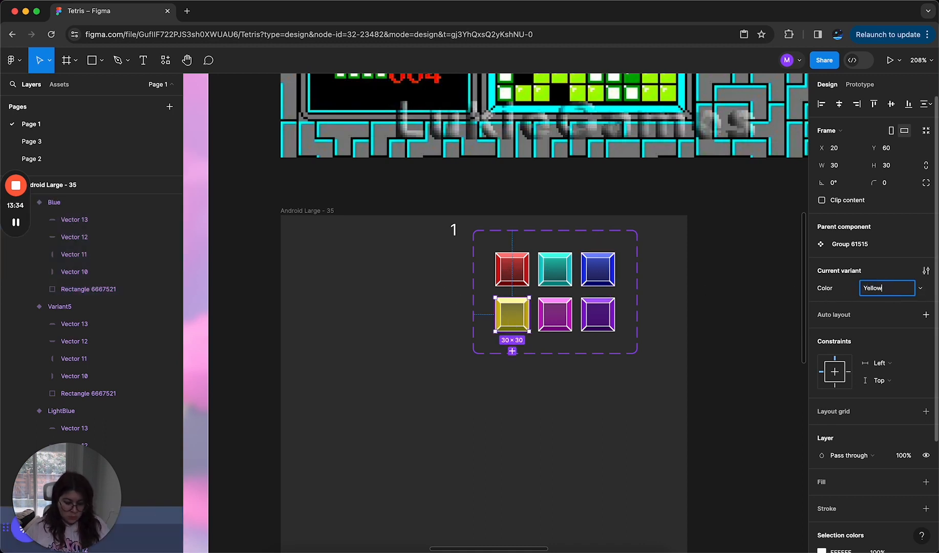
{"action": "key", "text": "Return"}
{"action": "key", "text": "Tab"}
{"action": "left_click", "coordinate": [897, 295]}
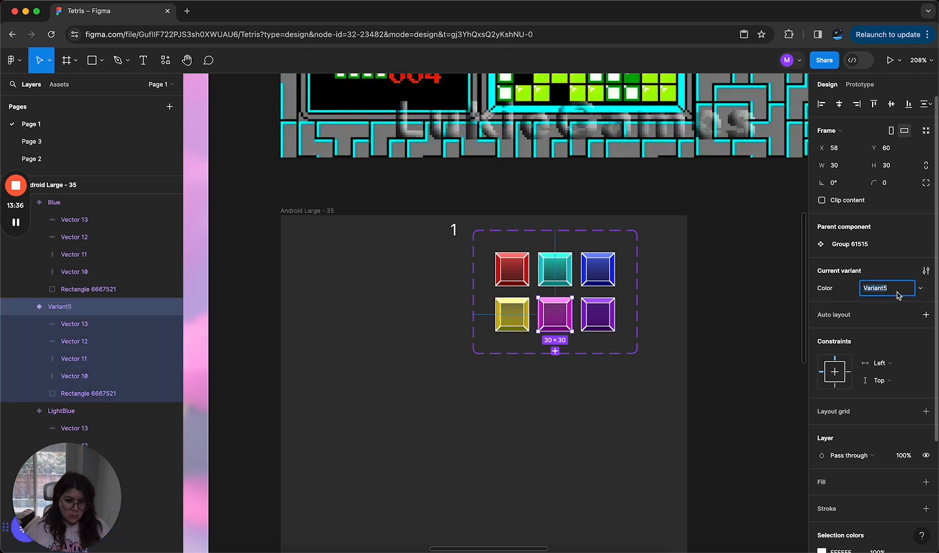
{"action": "type", "text": "Pink"}
{"action": "key", "text": "Return"}
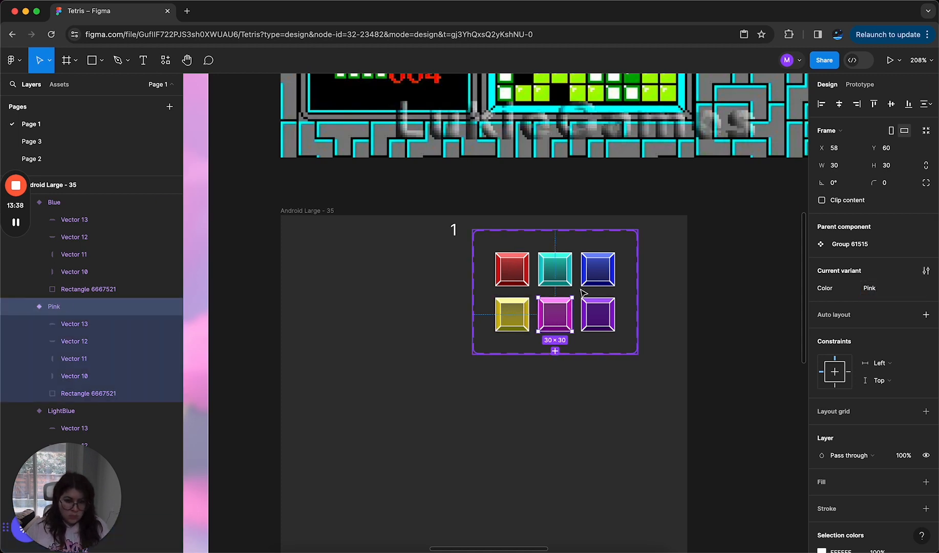
Set the Color value of the remaining violet variant to Purple.
{"action": "key", "text": "Tab"}
{"action": "left_click", "coordinate": [904, 295]}
{"action": "type", "text": "P"}
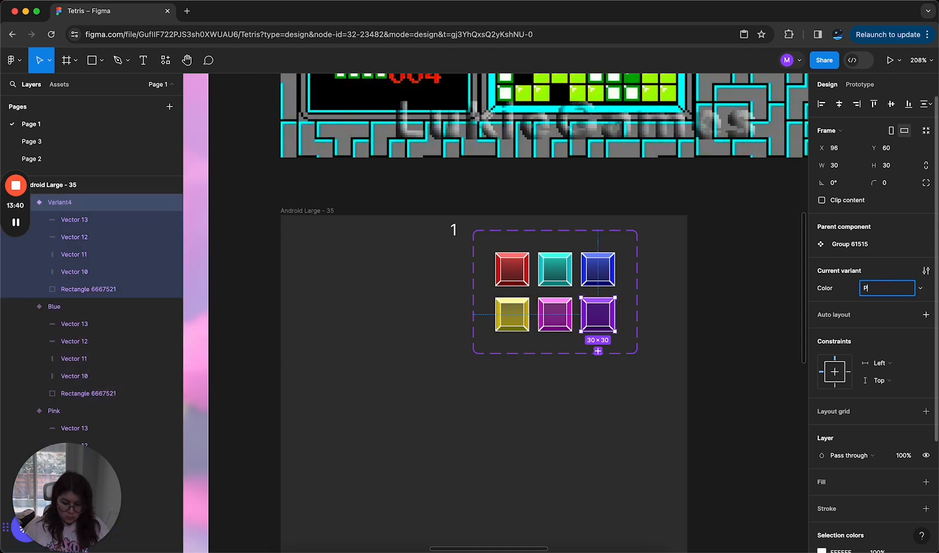
{"action": "type", "text": "urple"}
{"action": "key", "text": "Return"}
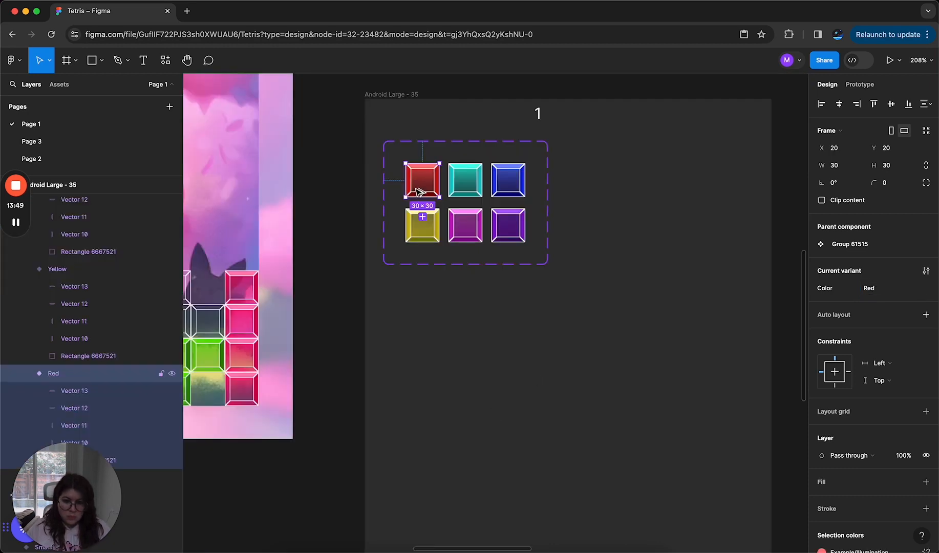
Place two stacked copies of the red block below the component set and wrap them in a vertical auto layout.
{"action": "left_click_drag", "start_coordinate": [420, 192], "coordinate": [472, 384]}
{"action": "left_click", "coordinate": [507, 356]}
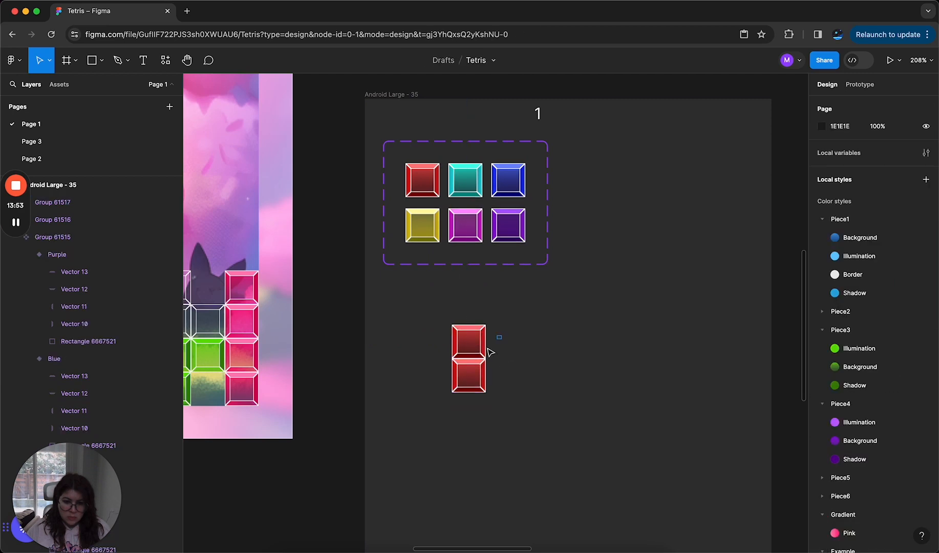
{"action": "left_click_drag", "start_coordinate": [490, 351], "coordinate": [486, 390]}
{"action": "key", "text": "shift+a"}
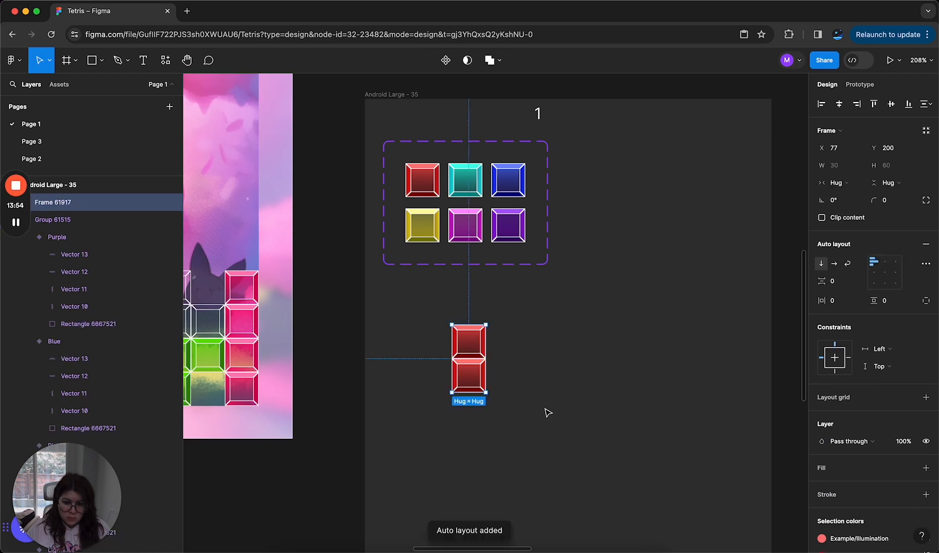
Duplicate the lower red block twice to form a four-block column and move it to the artboard's right edge.
{"action": "left_click", "coordinate": [476, 379]}
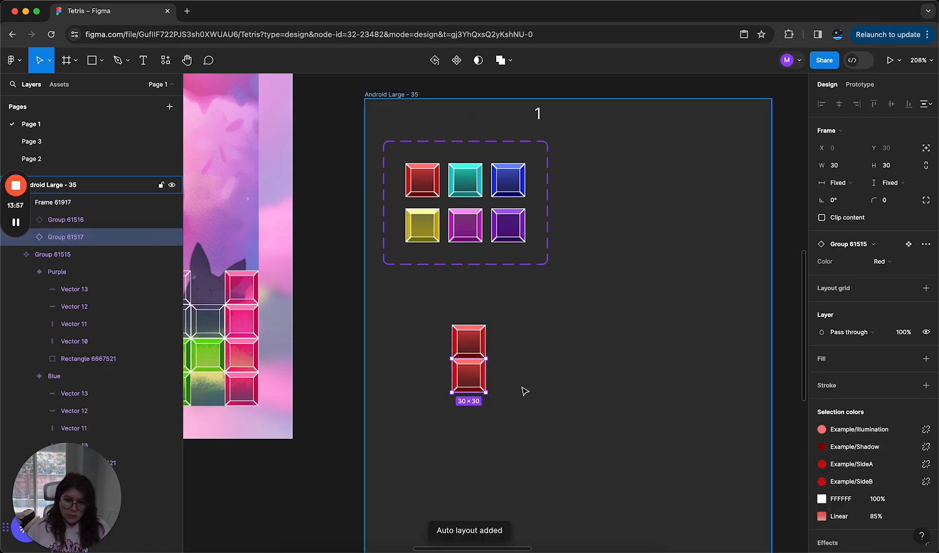
{"action": "key", "text": "super+d"}
{"action": "key", "text": "super+d"}
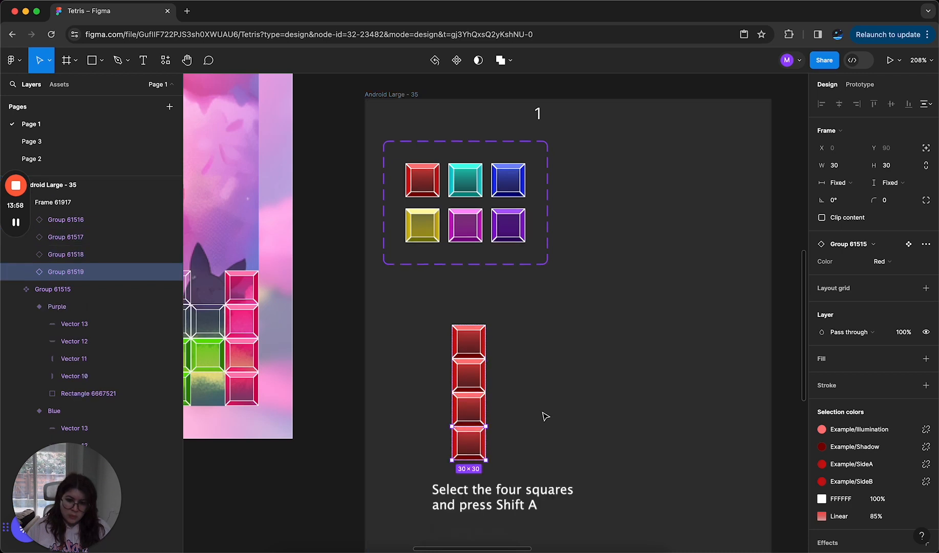
{"action": "left_click", "coordinate": [545, 416]}
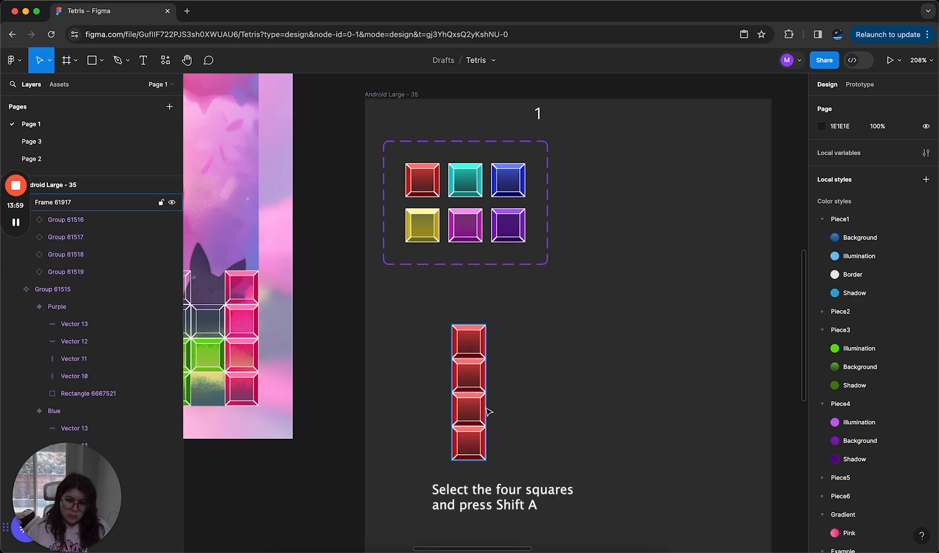
{"action": "left_click_drag", "start_coordinate": [486, 411], "coordinate": [731, 353]}
Place a copy of the LightBlue block in the empty area below the component set.
{"action": "left_click", "coordinate": [471, 197]}
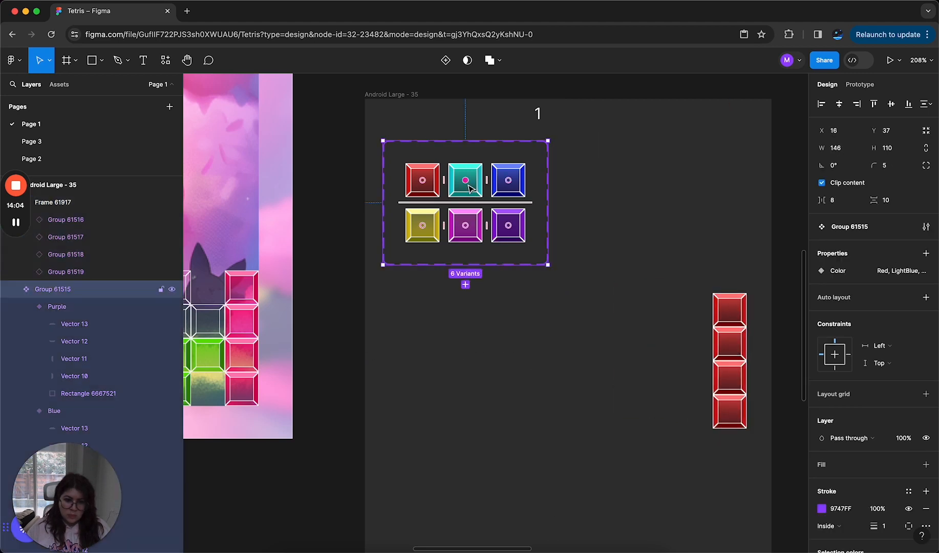
{"action": "left_click", "coordinate": [477, 191]}
{"action": "left_click_drag", "start_coordinate": [478, 192], "coordinate": [446, 351]}
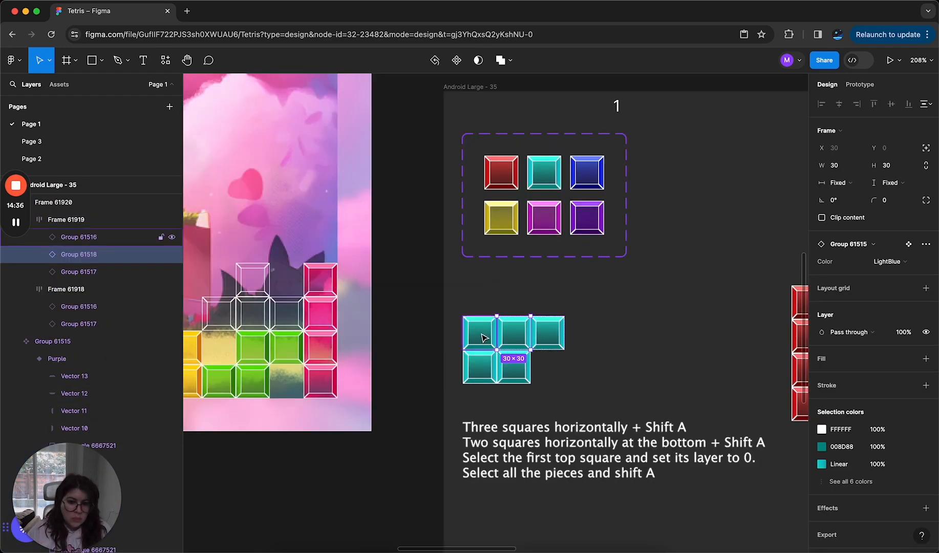
Set the layer opacity of the first block in the light blue piece's upper row to 0%.
{"action": "left_click", "coordinate": [484, 336]}
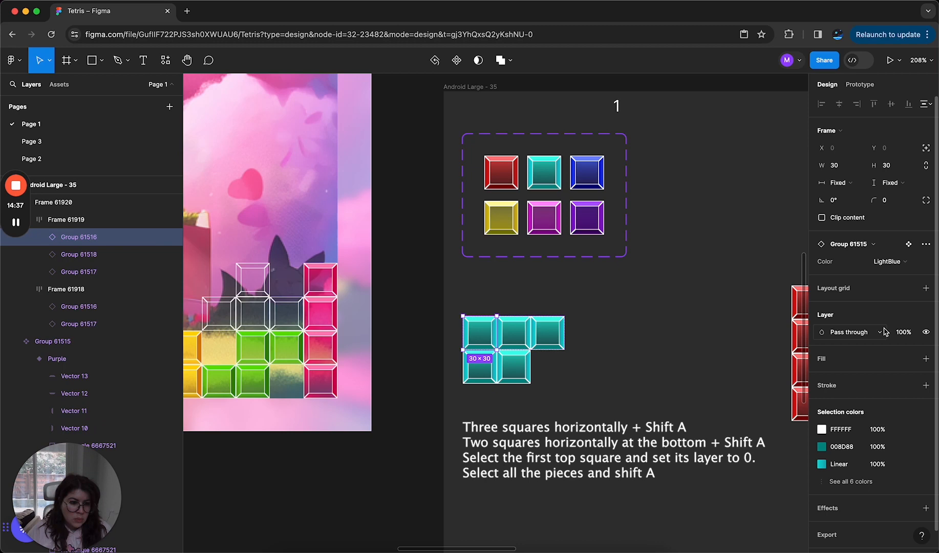
{"action": "left_click", "coordinate": [908, 334]}
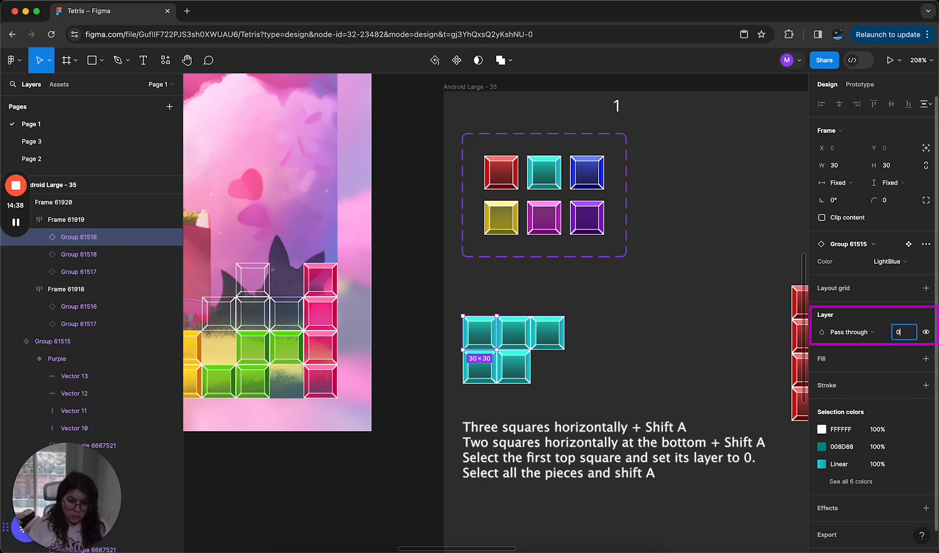
{"action": "key", "text": "Return"}
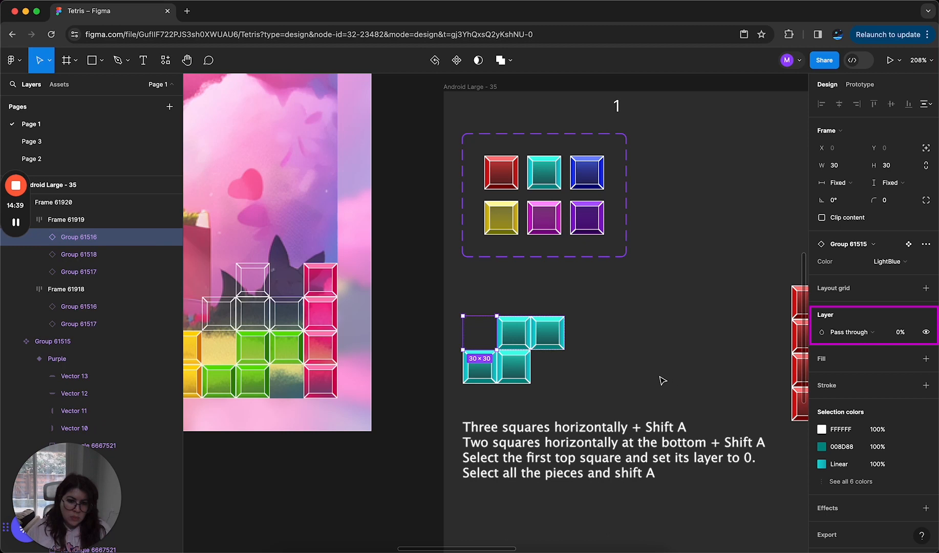
Move the whole light blue piece next to the upper part of the red column.
{"action": "left_click", "coordinate": [564, 369]}
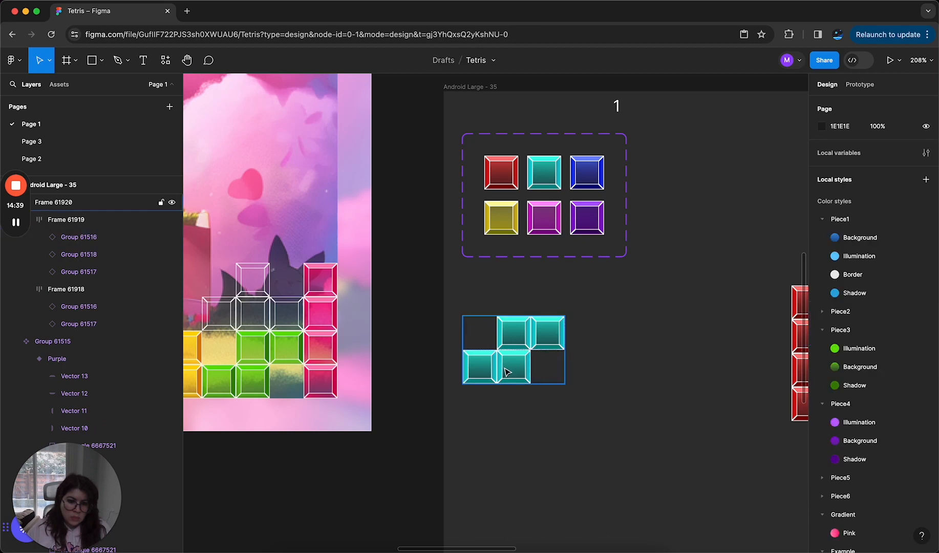
{"action": "left_click", "coordinate": [519, 373]}
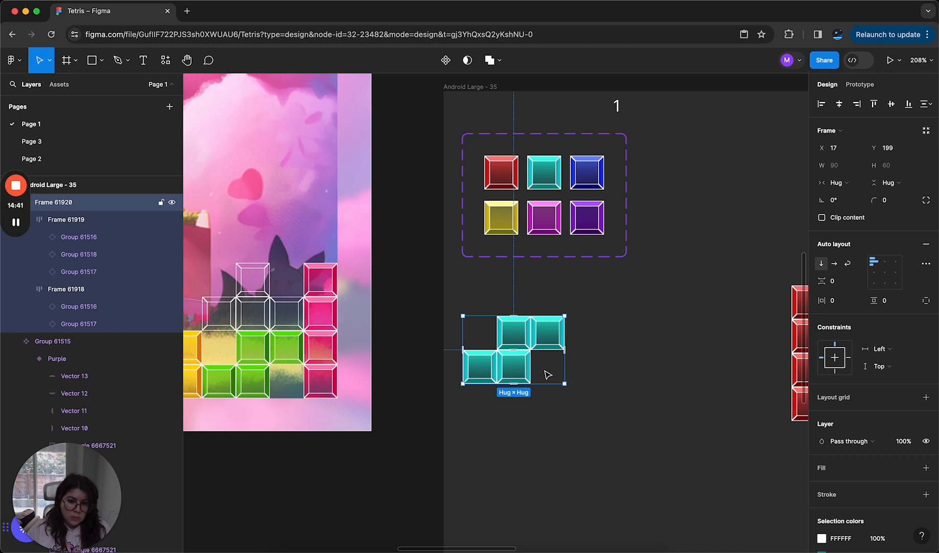
{"action": "left_click_drag", "start_coordinate": [548, 374], "coordinate": [712, 351]}
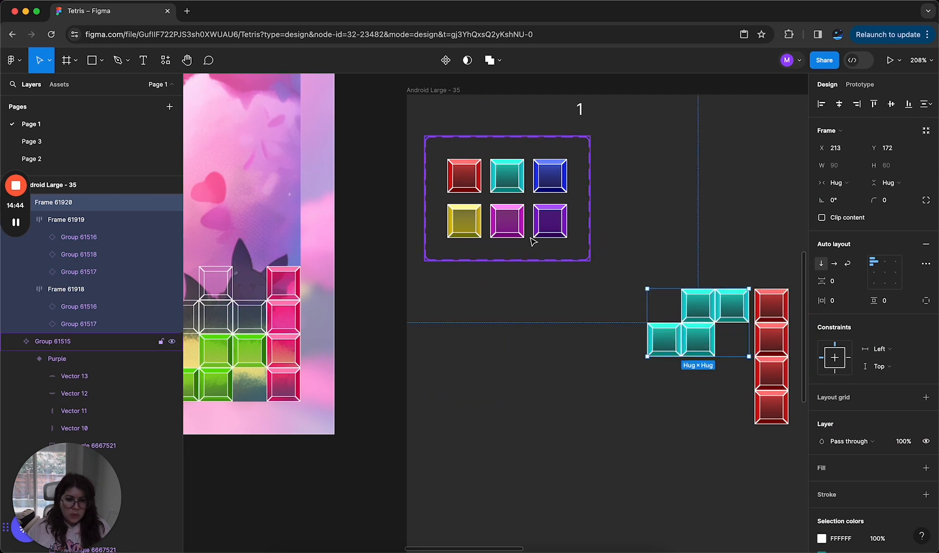
Resize the wrapped row of four blue blocks into a two-by-two square, with its height set to hug the contents.
{"action": "left_click", "coordinate": [552, 178]}
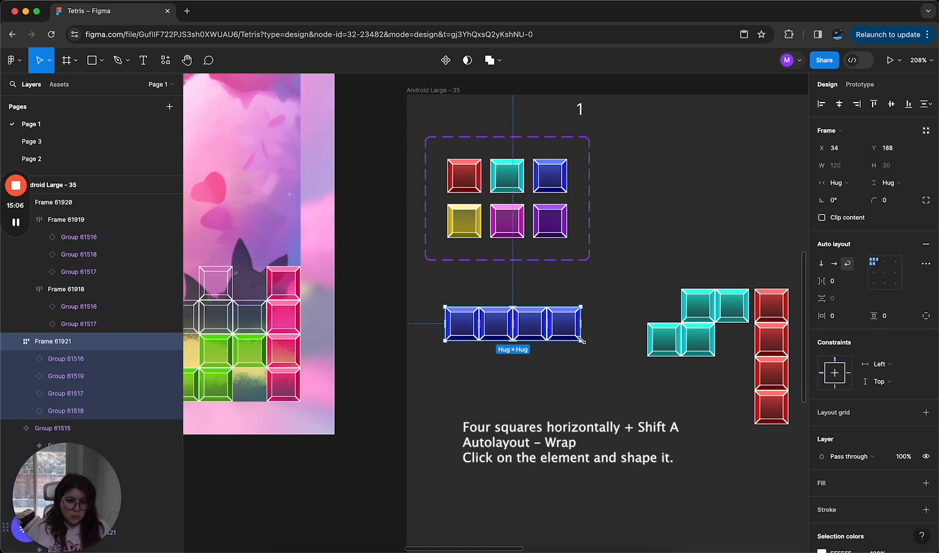
{"action": "left_click_drag", "start_coordinate": [582, 341], "coordinate": [514, 348]}
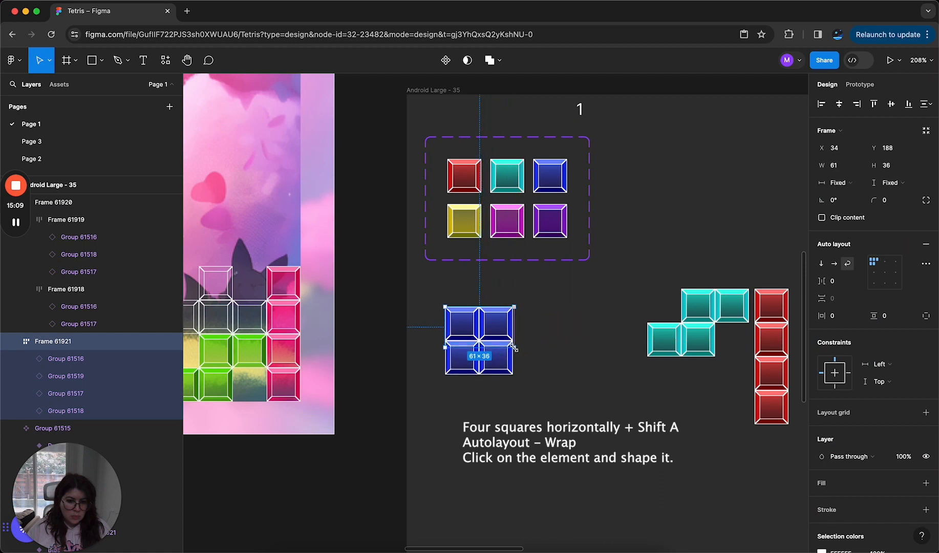
{"action": "left_click", "coordinate": [888, 187]}
{"action": "left_click", "coordinate": [886, 199]}
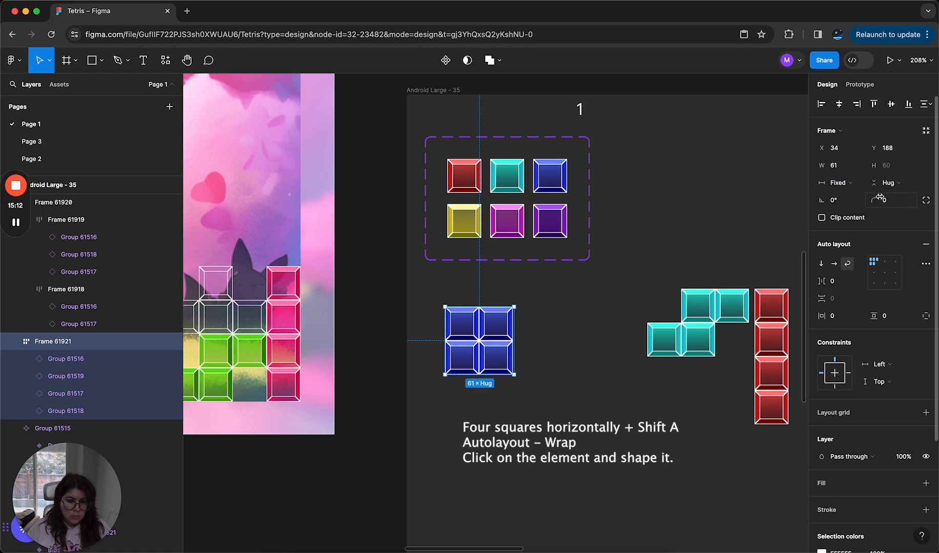
Try to set the blue square frame's width to hug its contents.
{"action": "left_click", "coordinate": [851, 183]}
{"action": "left_click", "coordinate": [860, 195]}
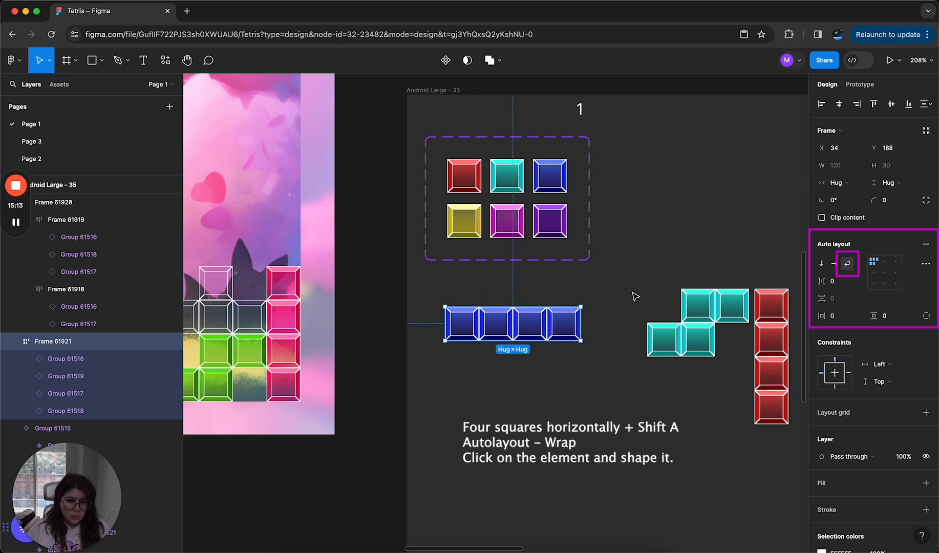
{"action": "key", "text": "ctrl+z"}
Narrow the blue square frame to a width of 60 so its edge meets the blocks.
{"action": "scroll", "coordinate": [496, 390], "scroll_direction": "up", "scroll_amount": 5}
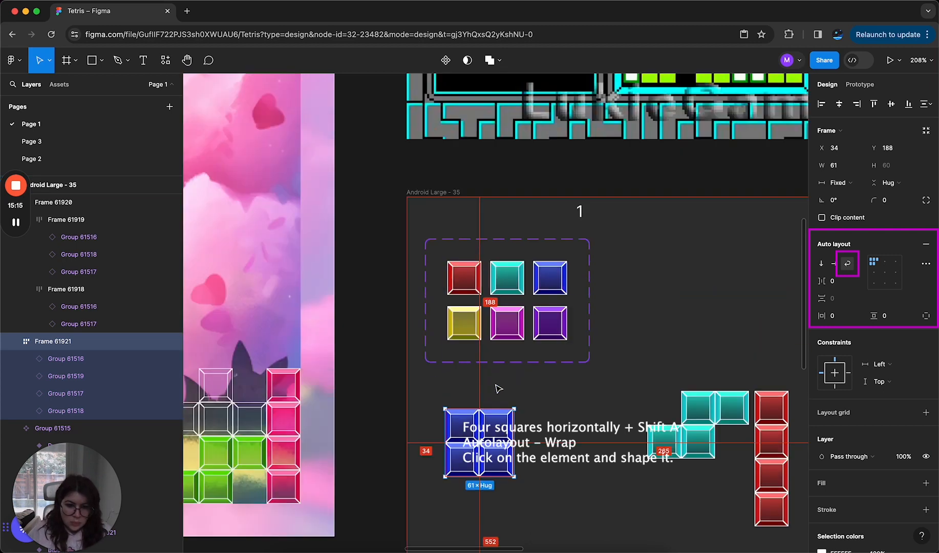
{"action": "scroll", "coordinate": [532, 444], "scroll_direction": "down", "scroll_amount": 5}
{"action": "scroll", "coordinate": [530, 419], "scroll_direction": "up", "scroll_amount": 10}
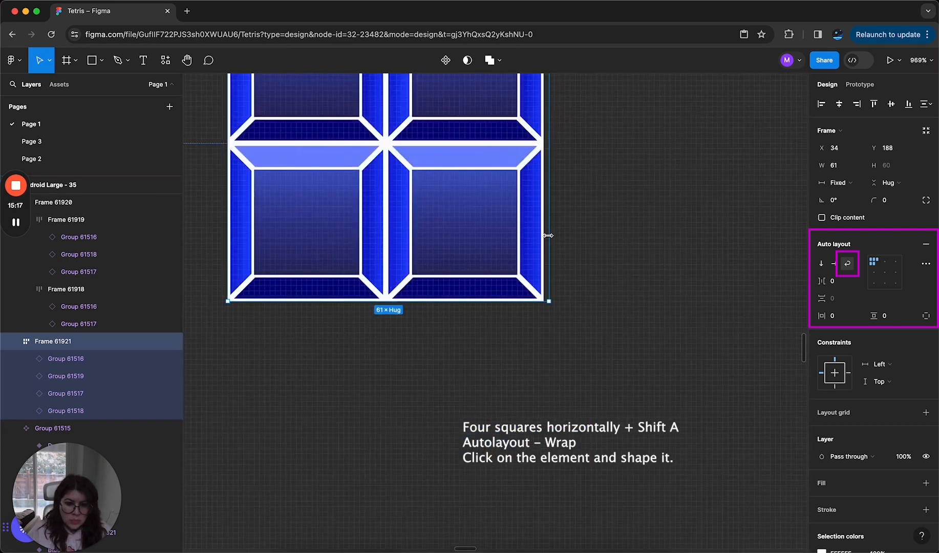
{"action": "left_click_drag", "start_coordinate": [548, 234], "coordinate": [543, 234]}
{"action": "scroll", "coordinate": [575, 346], "scroll_direction": "down", "scroll_amount": 10}
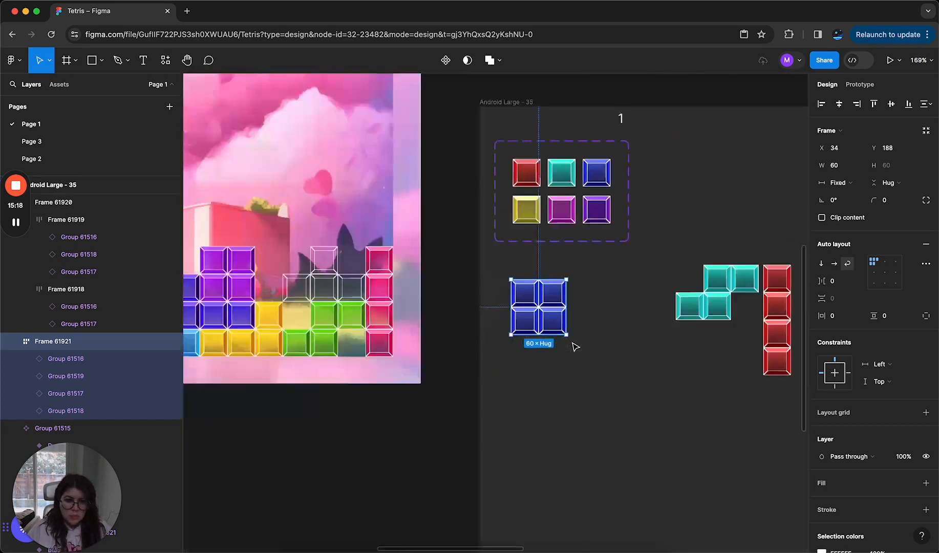
Move the blue square piece so it sits just beside the light blue piece.
{"action": "scroll", "coordinate": [573, 342], "scroll_direction": "right", "scroll_amount": 4}
{"action": "scroll", "coordinate": [573, 342], "scroll_direction": "up", "scroll_amount": 2}
{"action": "left_click", "coordinate": [494, 386]}
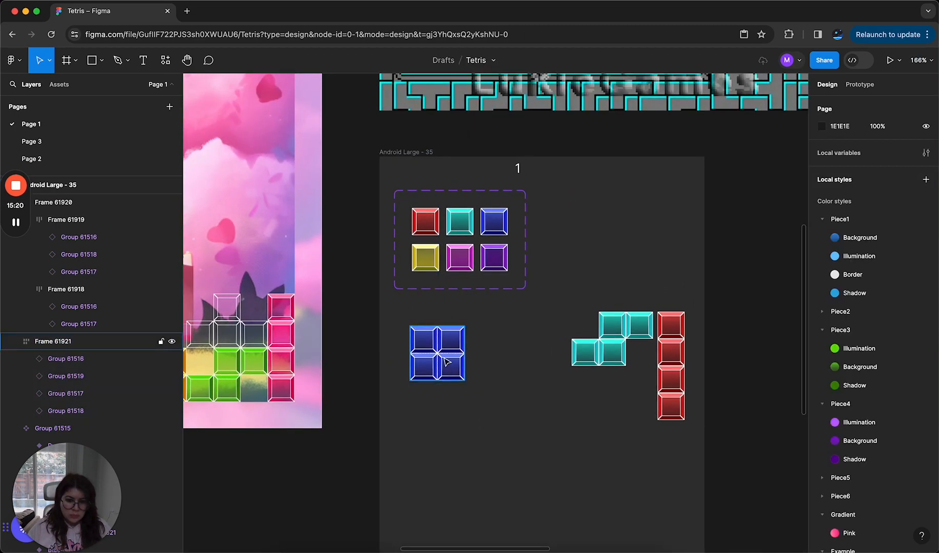
{"action": "left_click", "coordinate": [440, 353]}
{"action": "left_click_drag", "start_coordinate": [441, 354], "coordinate": [540, 363]}
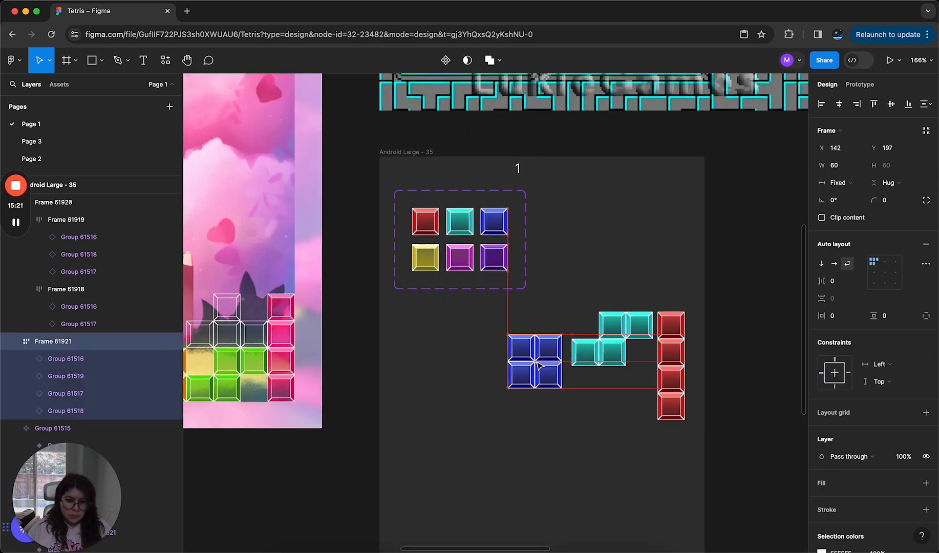
Place two copies of the yellow block variant below the component set and put both in one auto layout frame.
{"action": "left_click_drag", "start_coordinate": [393, 363], "coordinate": [496, 348]}
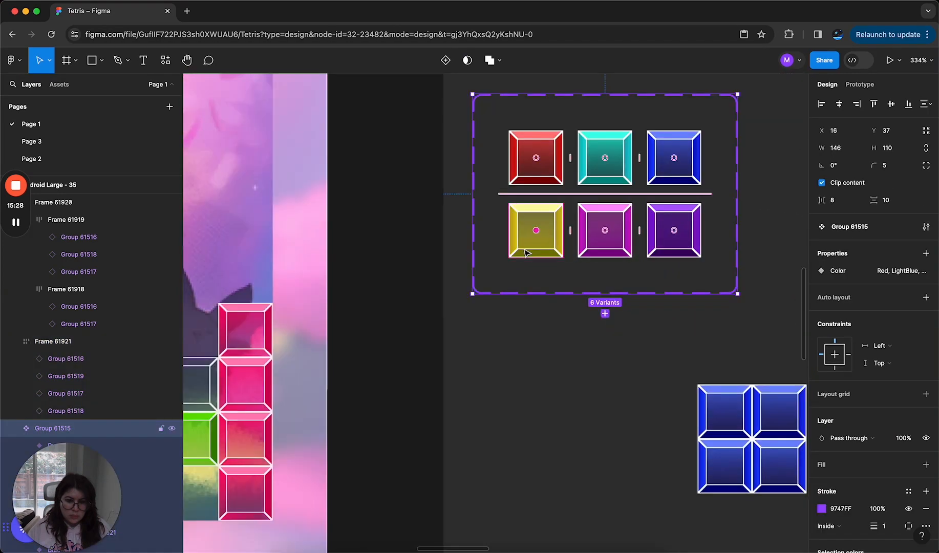
{"action": "left_click", "coordinate": [533, 227]}
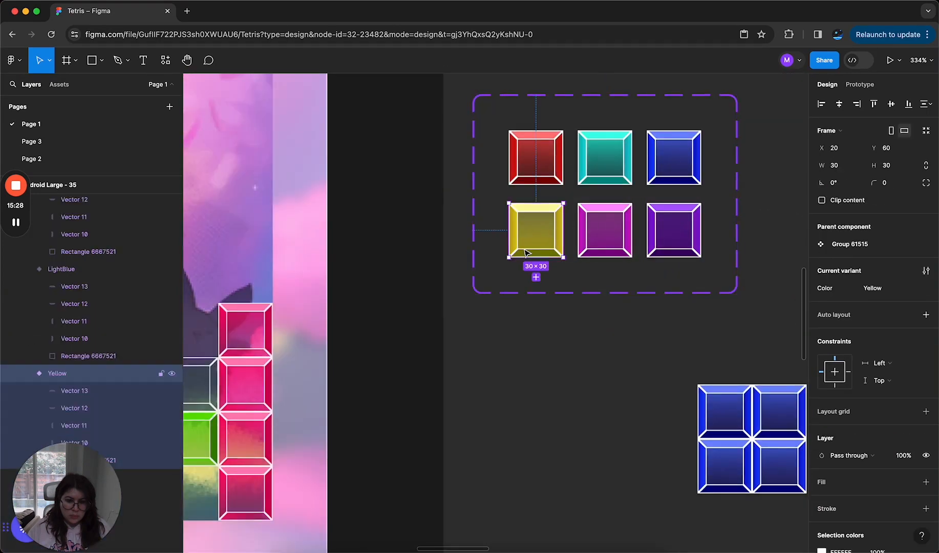
{"action": "scroll", "coordinate": [526, 251], "scroll_direction": "down", "scroll_amount": 3}
{"action": "left_click_drag", "start_coordinate": [529, 239], "coordinate": [515, 425]}
{"action": "key", "text": "shift+a"}
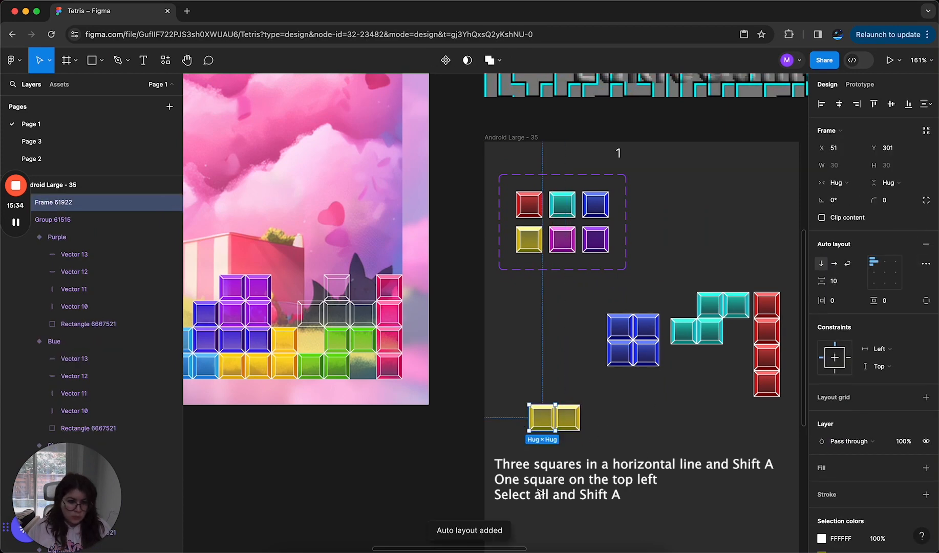
{"action": "left_click", "coordinate": [575, 424]}
{"action": "key", "text": "shift+v"}
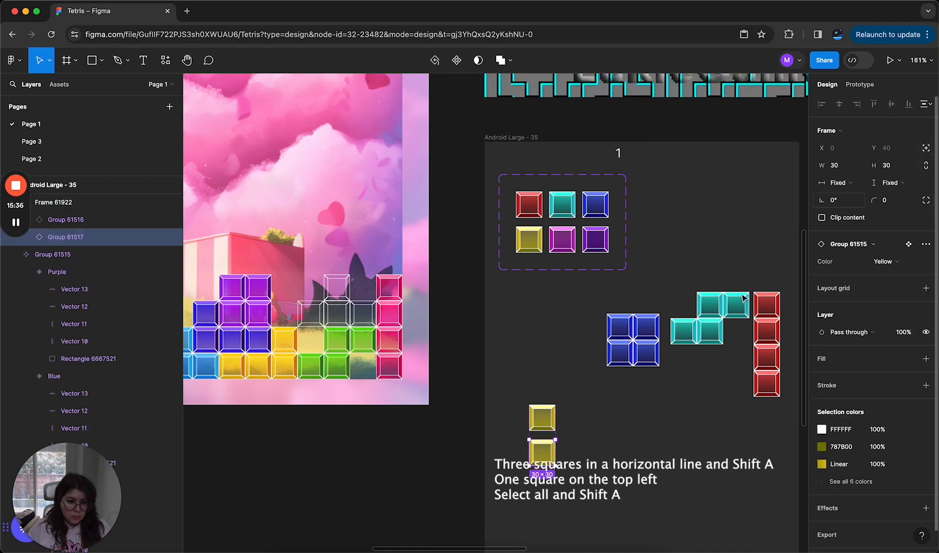
{"action": "left_click", "coordinate": [592, 440]}
Lay out the yellow frame horizontally with spacing 0 and duplicate a block to make a row of three.
{"action": "left_click", "coordinate": [548, 436]}
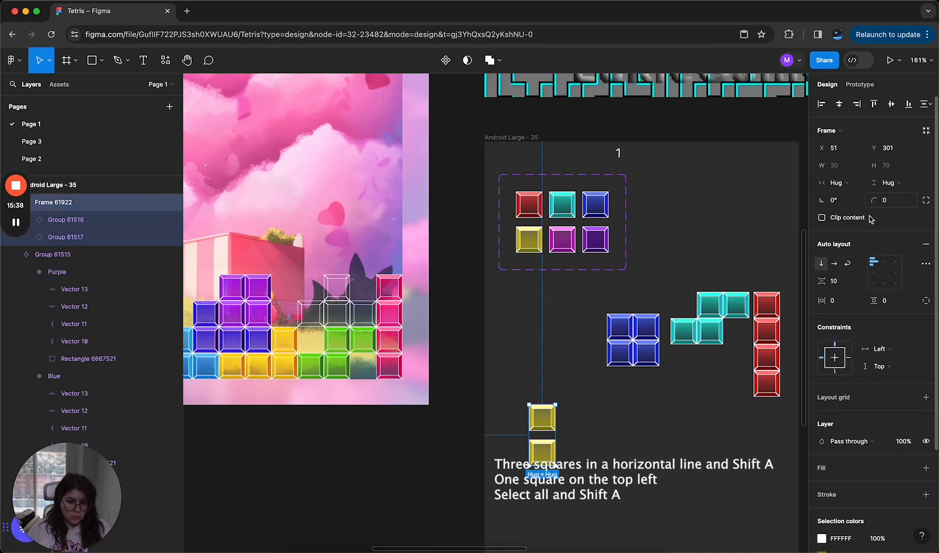
{"action": "left_click", "coordinate": [839, 286]}
{"action": "type", "text": "0"}
{"action": "key", "text": "Return"}
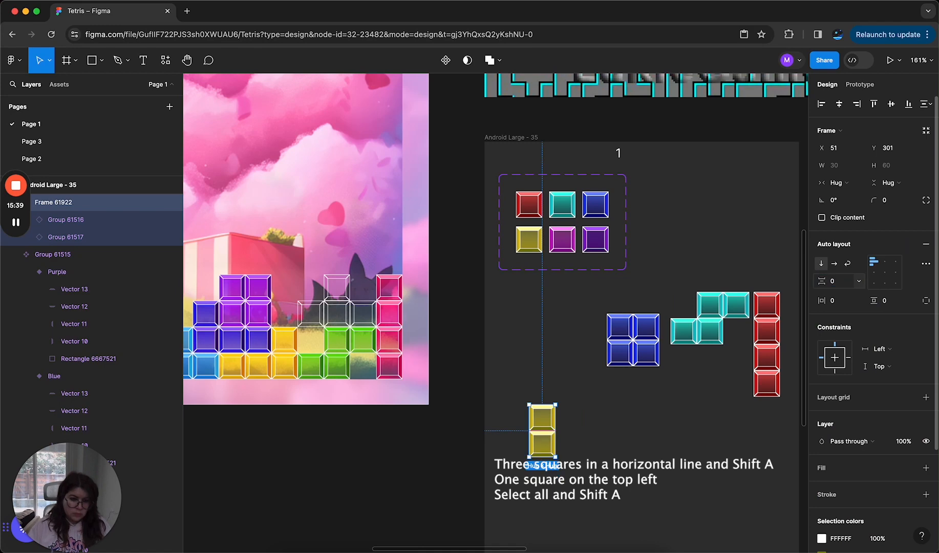
{"action": "left_click", "coordinate": [839, 264]}
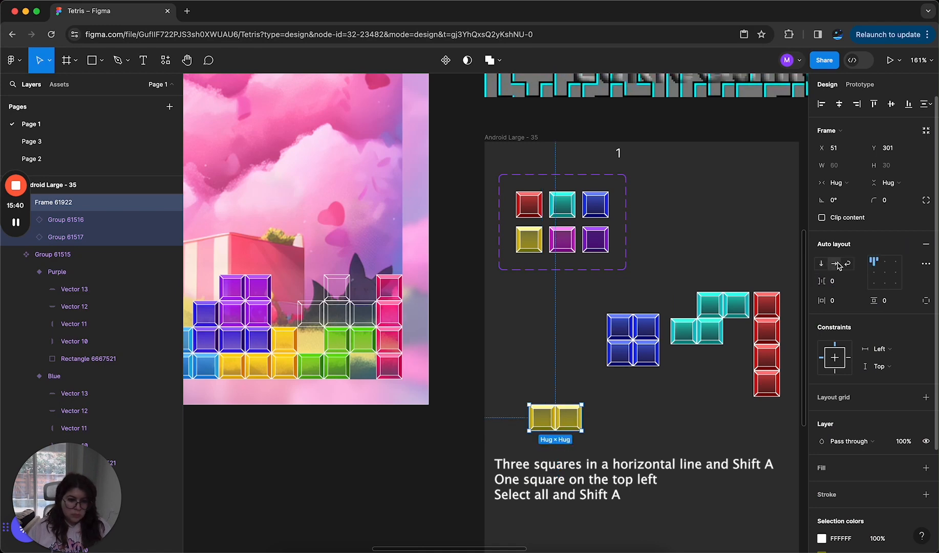
{"action": "left_click", "coordinate": [573, 423]}
{"action": "key", "text": "super+d"}
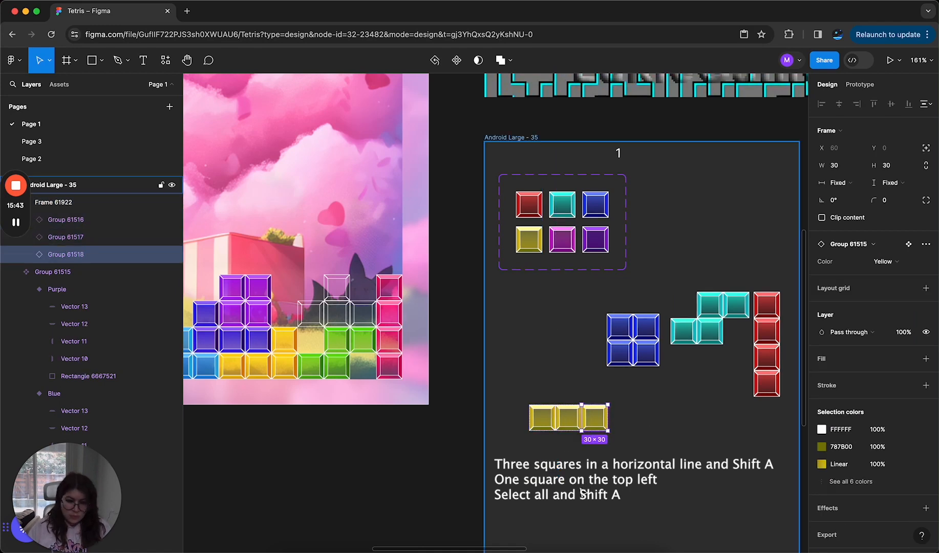
Place a yellow block on top of the row's left end and wrap it with the row in auto layout.
{"action": "left_click", "coordinate": [587, 447]}
{"action": "left_click", "coordinate": [568, 419]}
{"action": "double_click", "coordinate": [596, 425]}
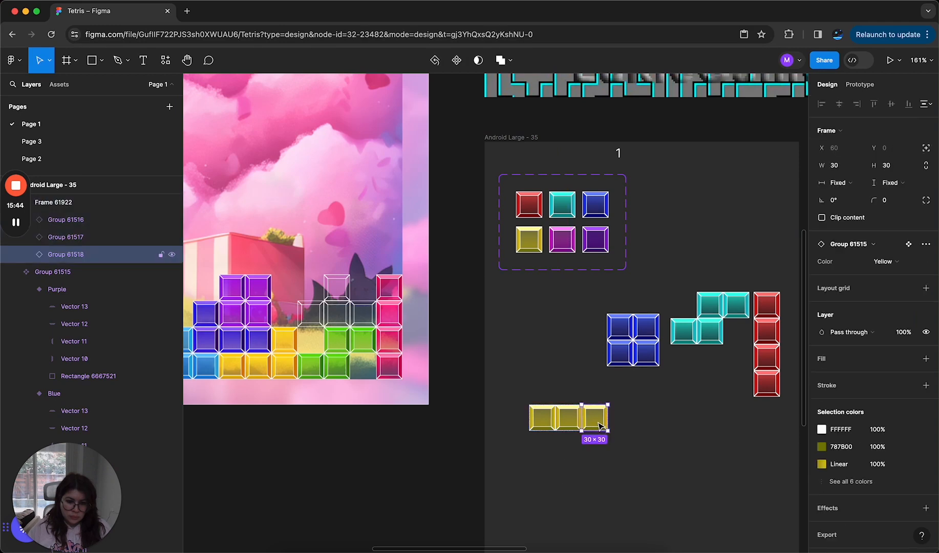
{"action": "left_click_drag", "start_coordinate": [599, 425], "coordinate": [557, 408]}
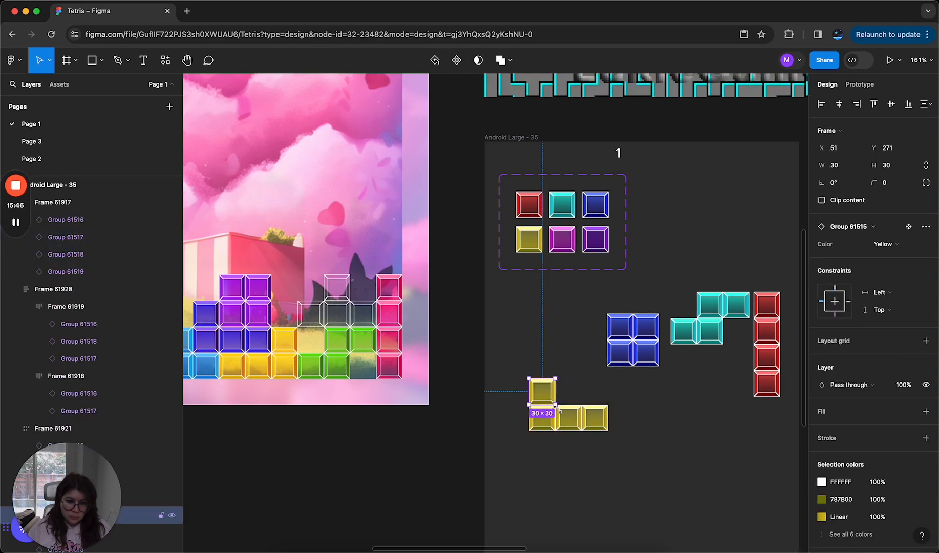
{"action": "key", "text": "shift+a"}
{"action": "left_click", "coordinate": [665, 442]}
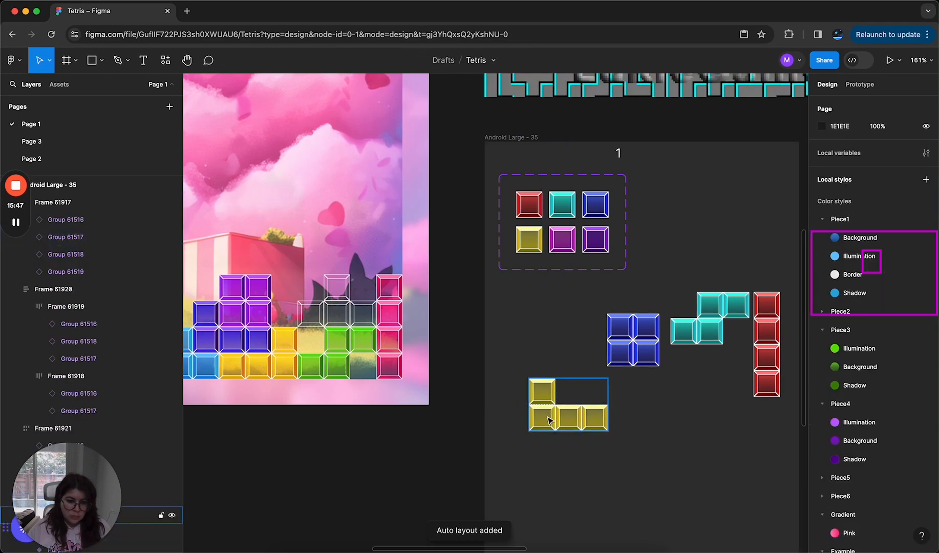
Duplicate the yellow L piece beside the original and add three pink blocks to the copy's lower row.
{"action": "left_click_drag", "start_coordinate": [568, 419], "coordinate": [645, 444]}
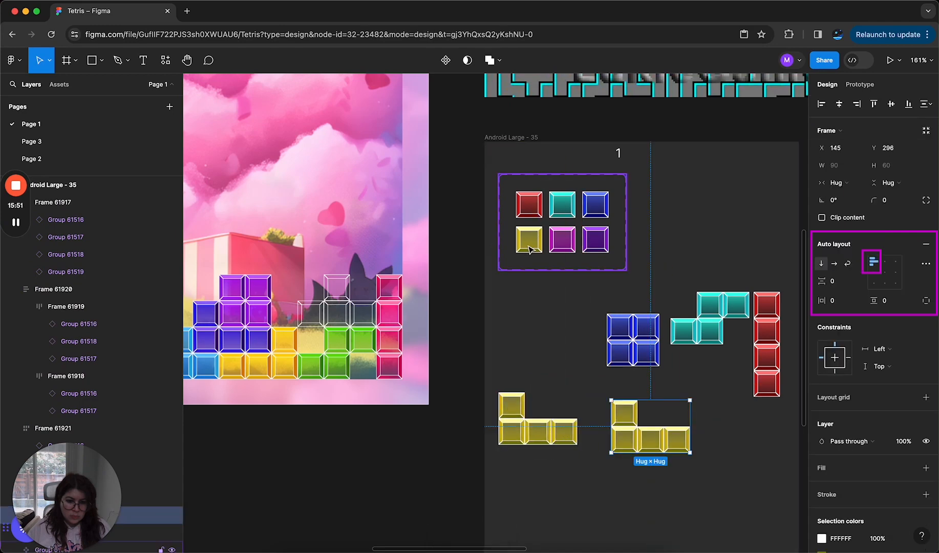
{"action": "left_click", "coordinate": [553, 251]}
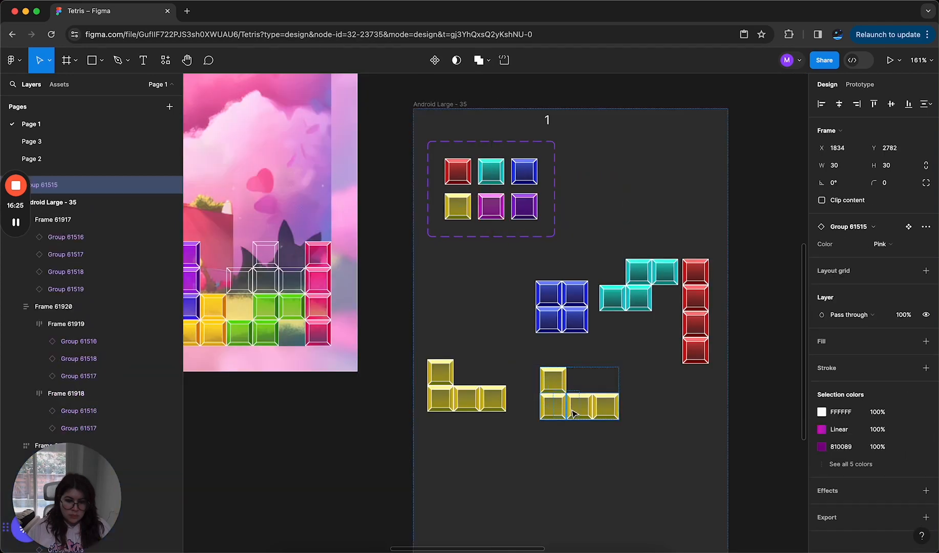
{"action": "left_click", "coordinate": [583, 410]}
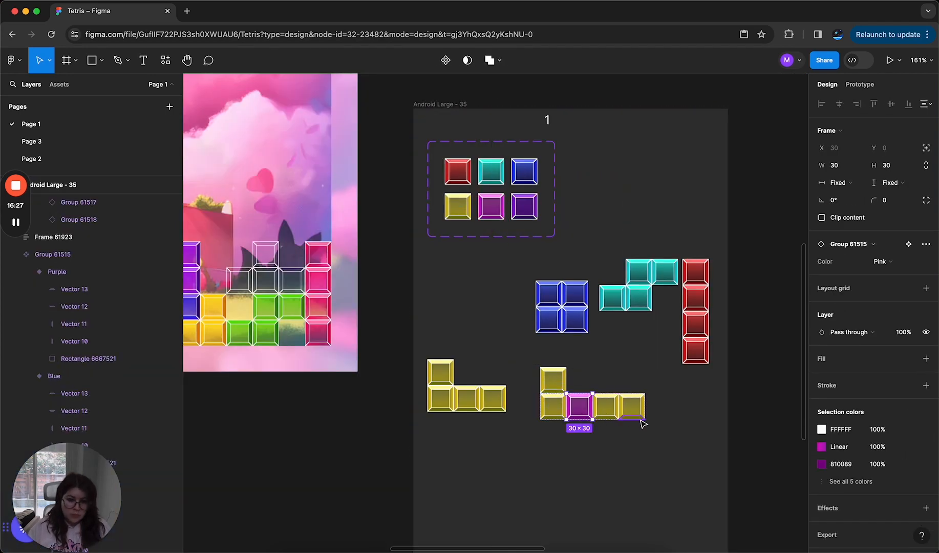
{"action": "key", "text": "super+d"}
{"action": "key", "text": "super+d"}
Delete the three yellow blocks from the copied piece's lower row.
{"action": "left_click", "coordinate": [658, 407]}
{"action": "left_click", "coordinate": [684, 407], "text": "shift"}
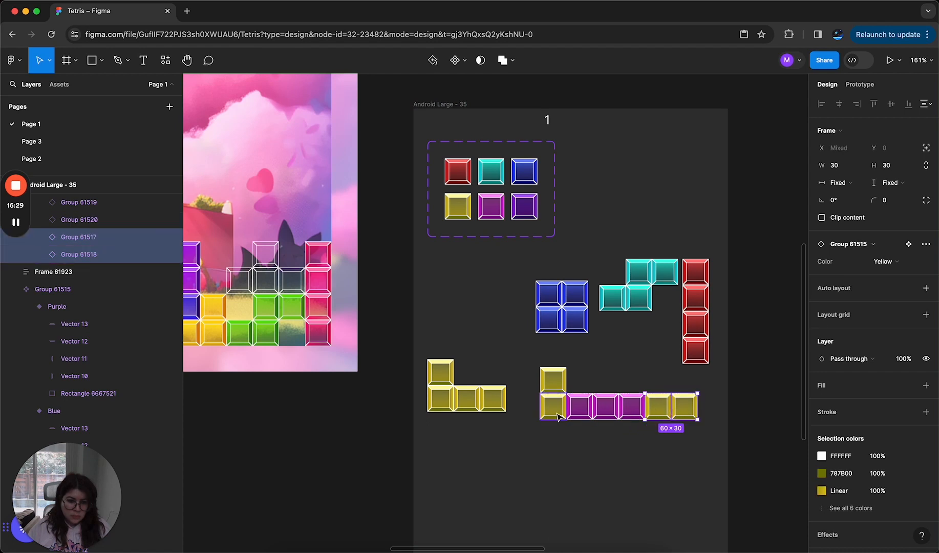
{"action": "left_click", "coordinate": [557, 414], "text": "shift"}
{"action": "key", "text": "Delete"}
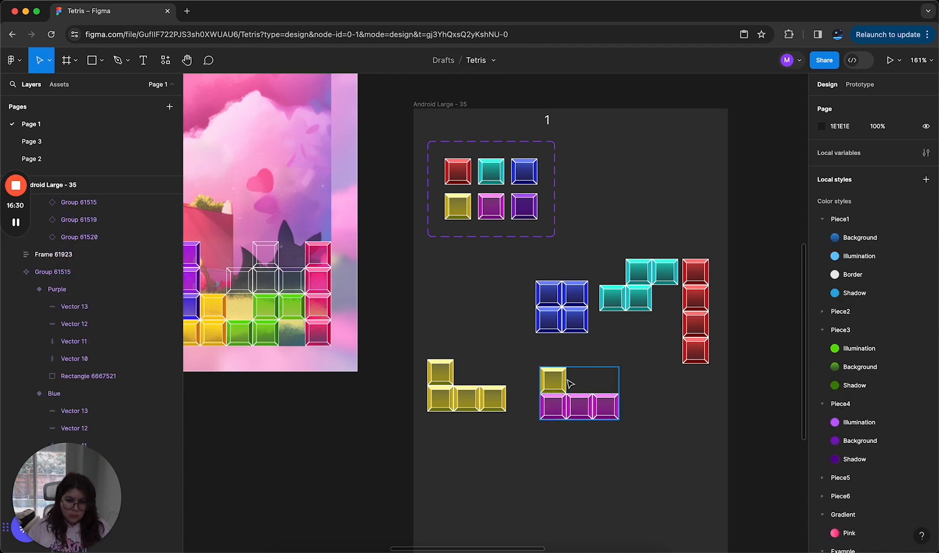
Replace the copied piece's upper yellow block with a pink block.
{"action": "left_click", "coordinate": [582, 383]}
{"action": "key", "text": "super+v"}
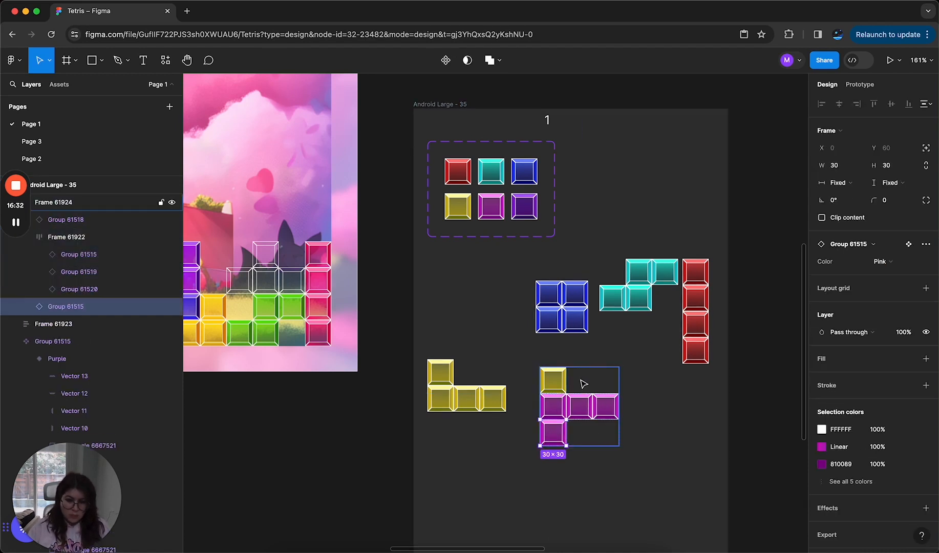
{"action": "left_click", "coordinate": [558, 382]}
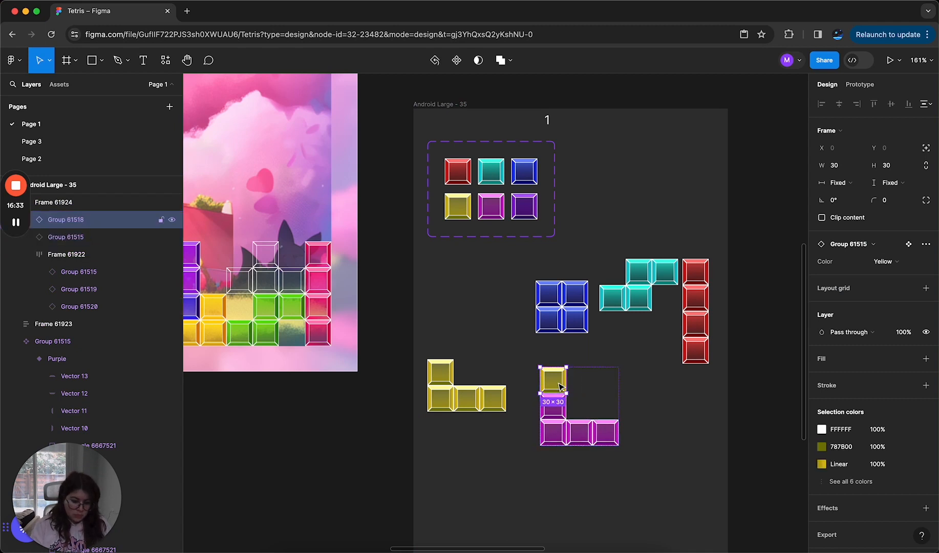
{"action": "key", "text": "Delete"}
Set the pink piece's auto layout alignment to top right, placing its single block above the row's right end.
{"action": "left_click", "coordinate": [563, 384]}
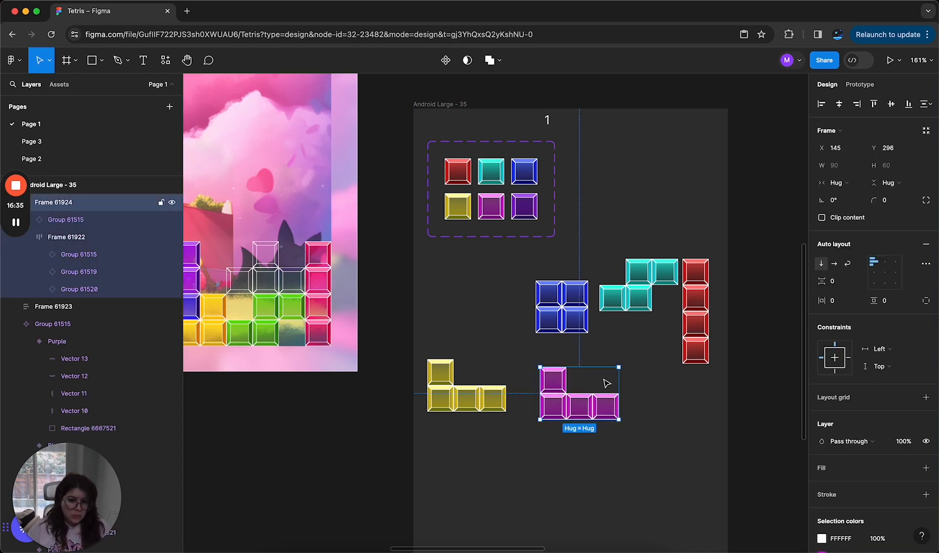
{"action": "left_click", "coordinate": [896, 265]}
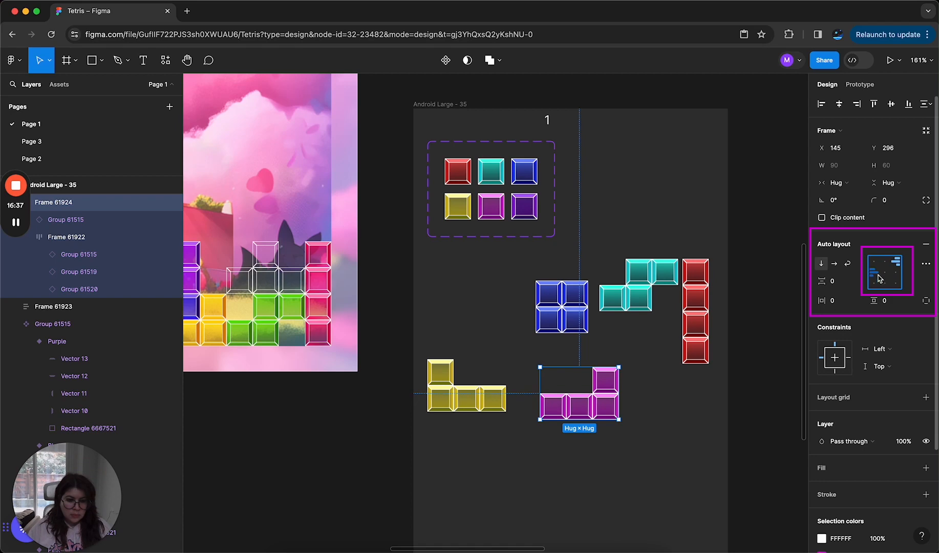
{"action": "left_click", "coordinate": [523, 457]}
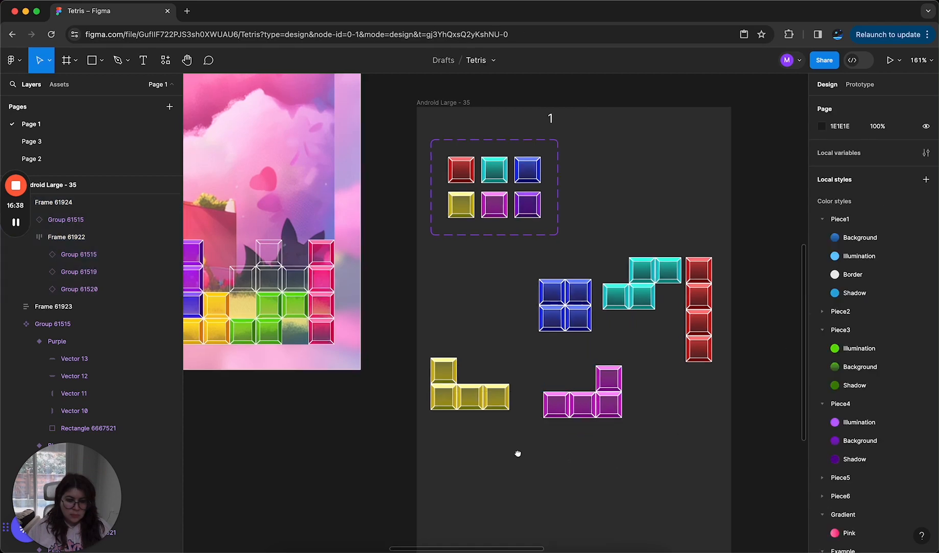
Arrange four copies of the purple block variant in a T shape below the yellow and pink pieces.
{"action": "left_click_drag", "start_coordinate": [518, 451], "coordinate": [649, 424]}
{"action": "left_click", "coordinate": [671, 182]}
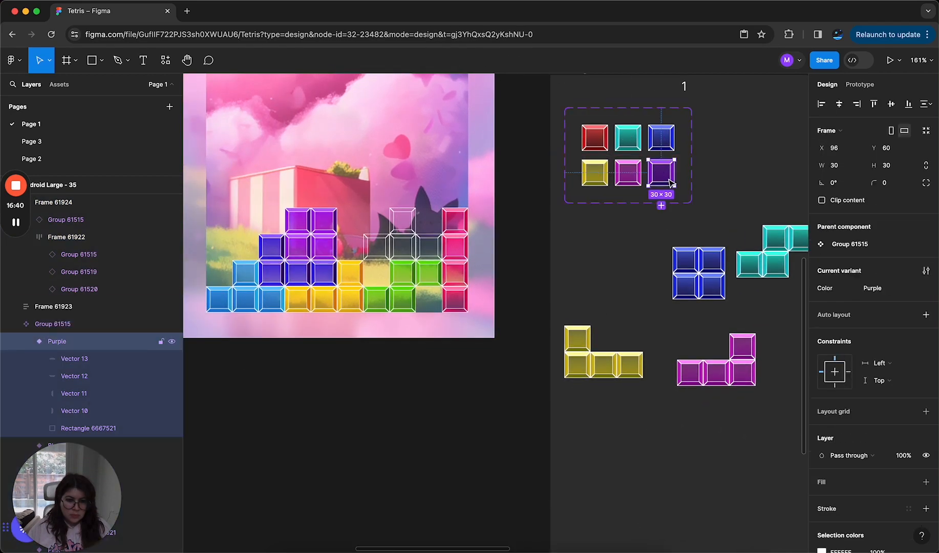
{"action": "left_click_drag", "start_coordinate": [662, 172], "coordinate": [657, 460]}
Group the three lower purple blocks into a horizontal auto layout row with spacing 0.
{"action": "left_click", "coordinate": [630, 459], "text": "shift"}
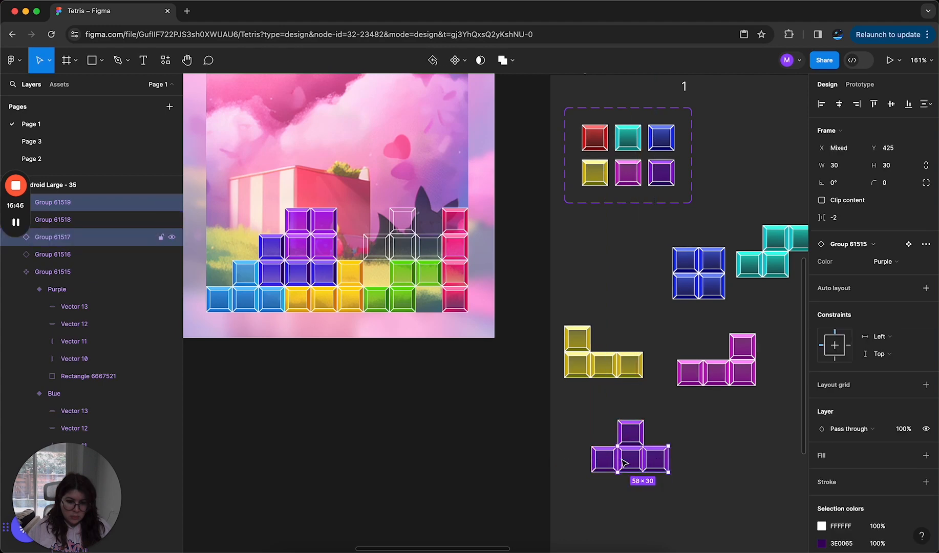
{"action": "left_click", "coordinate": [604, 459], "text": "shift"}
{"action": "key", "text": "shift+a"}
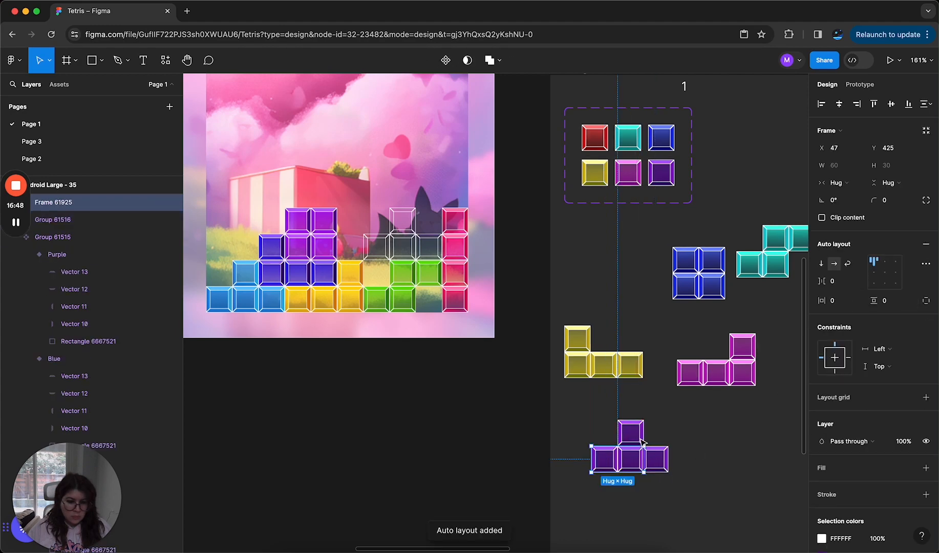
{"action": "double_click", "coordinate": [666, 460]}
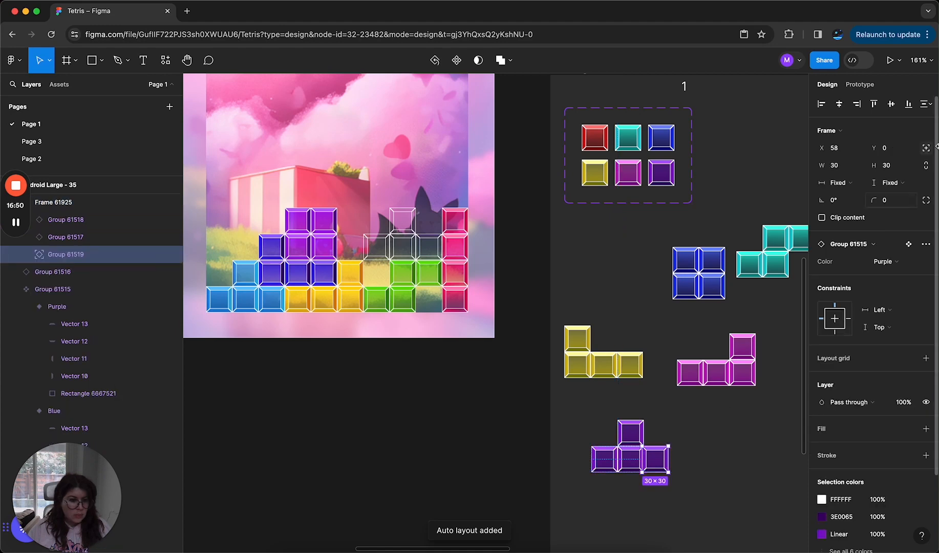
{"action": "left_click", "coordinate": [681, 443]}
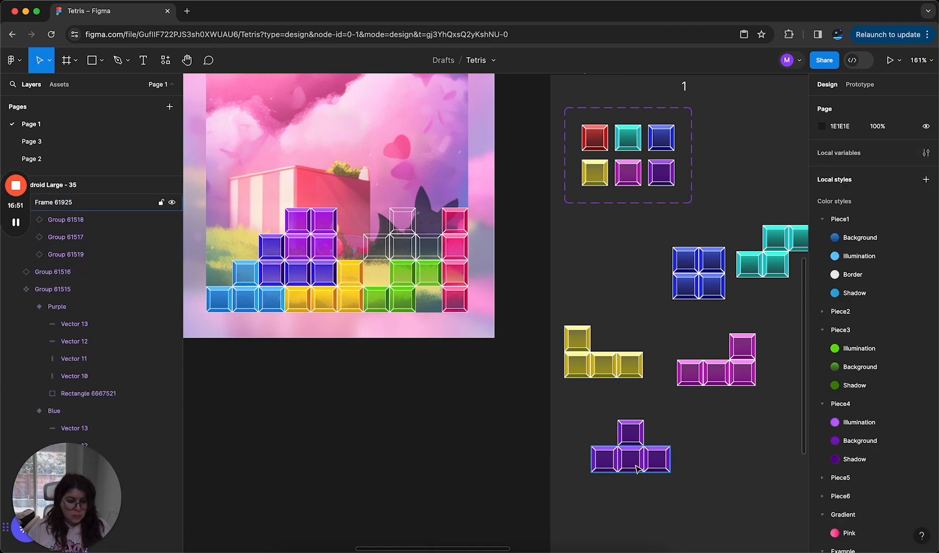
Wrap the purple row and the block above it in a centred vertical auto layout frame.
{"action": "left_click", "coordinate": [635, 458]}
{"action": "left_click", "coordinate": [629, 439], "text": "shift"}
{"action": "key", "text": "shift+a"}
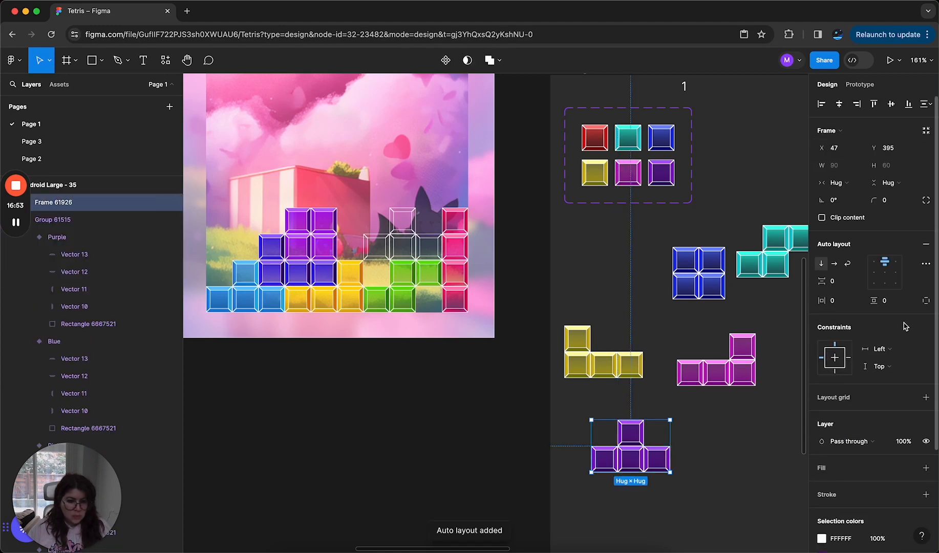
Move the pink piece down so it lines up beside the purple T piece.
{"action": "scroll", "coordinate": [712, 465], "scroll_direction": "right", "scroll_amount": 5}
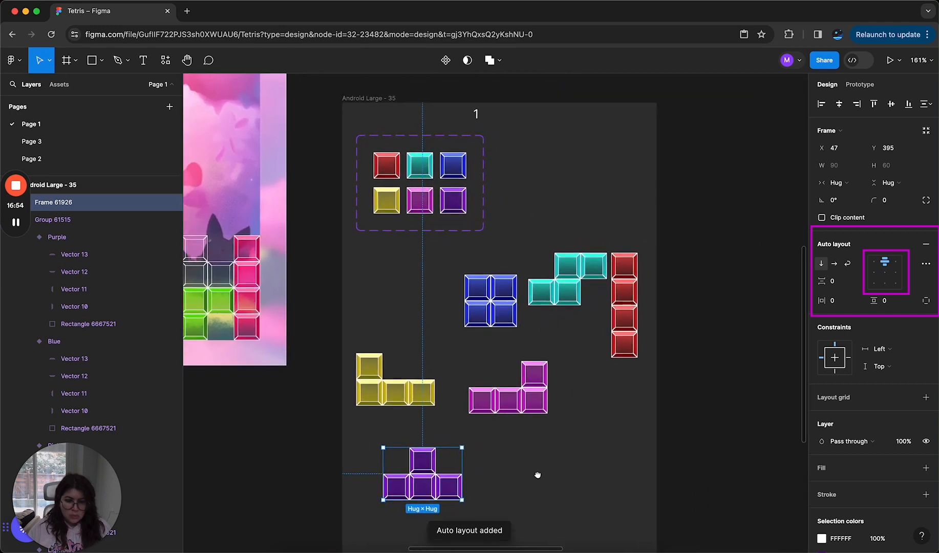
{"action": "scroll", "coordinate": [545, 443], "scroll_direction": "down", "scroll_amount": 2}
{"action": "scroll", "coordinate": [545, 442], "scroll_direction": "down", "scroll_amount": 3}
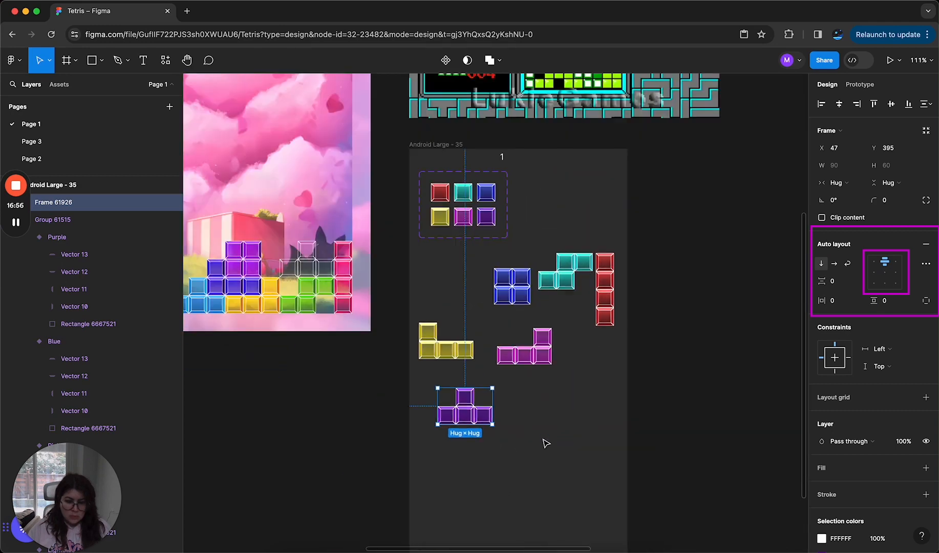
{"action": "left_click_drag", "start_coordinate": [534, 358], "coordinate": [539, 417]}
Move the purple and pink pieces together out of the Android Large - 35 frame onto the canvas beside it.
{"action": "left_click", "coordinate": [463, 412], "text": "shift"}
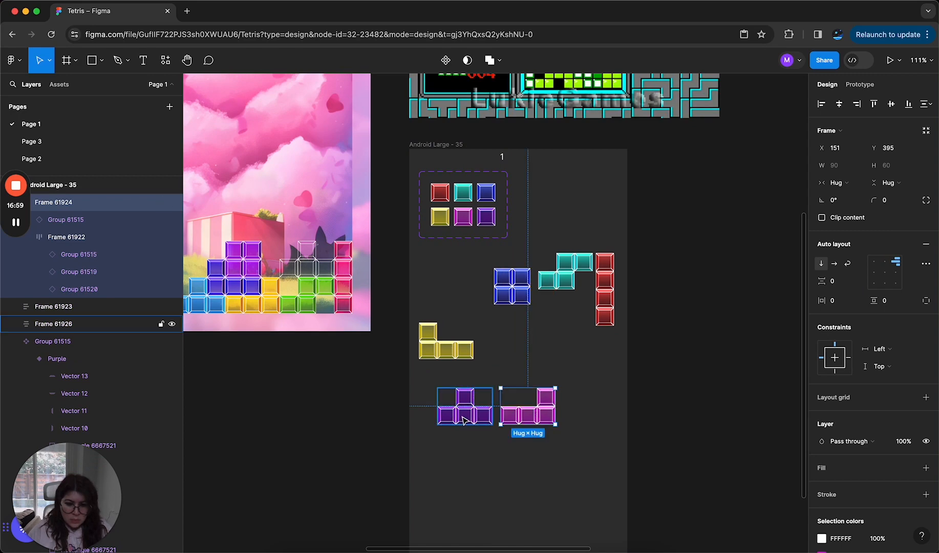
{"action": "scroll", "coordinate": [513, 421], "scroll_direction": "right", "scroll_amount": 3}
{"action": "scroll", "coordinate": [513, 421], "scroll_direction": "up", "scroll_amount": 1}
{"action": "left_click_drag", "start_coordinate": [440, 445], "coordinate": [642, 445]}
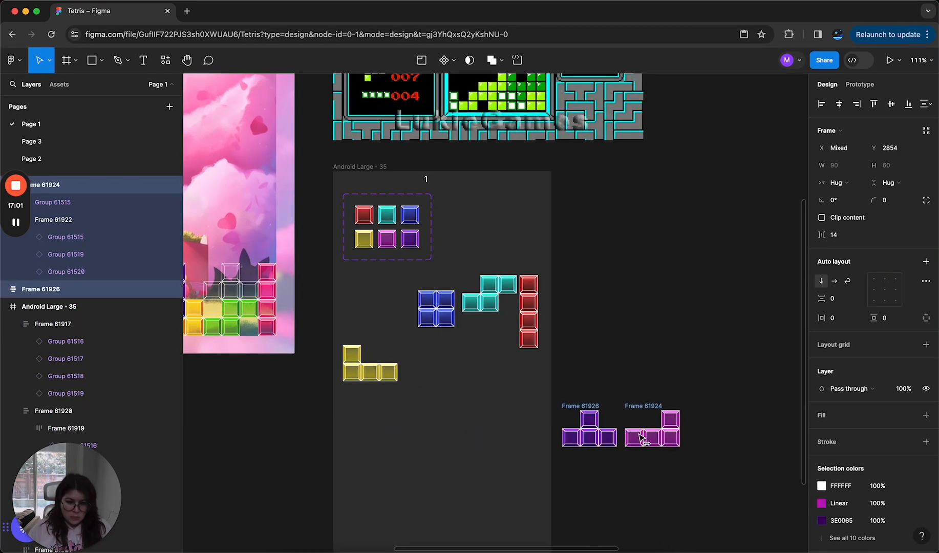
Move the red column and the light blue piece out of the frame, lining them up beside the pink piece.
{"action": "left_click_drag", "start_coordinate": [525, 316], "coordinate": [699, 414]}
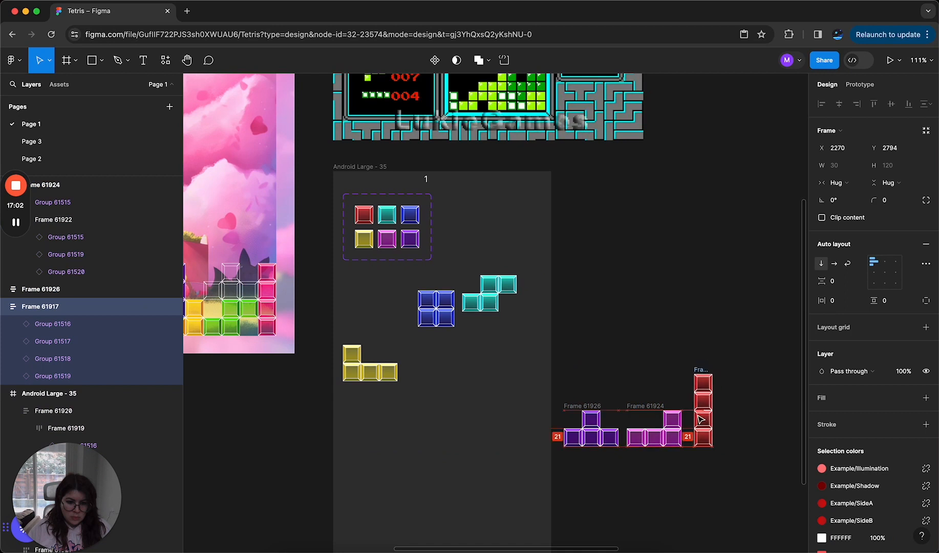
{"action": "left_click_drag", "start_coordinate": [500, 305], "coordinate": [763, 439]}
{"action": "scroll", "coordinate": [558, 434], "scroll_direction": "right", "scroll_amount": 4}
{"action": "scroll", "coordinate": [558, 434], "scroll_direction": "down", "scroll_amount": 1}
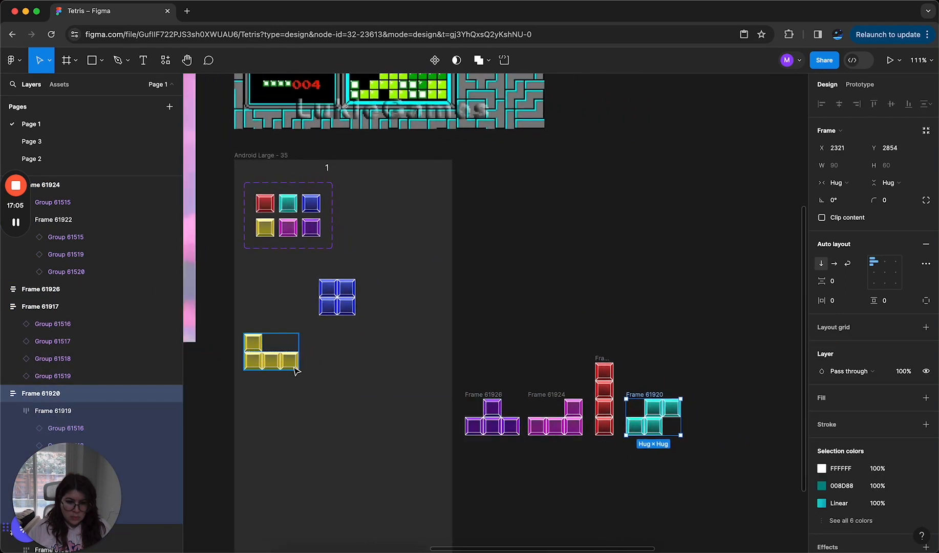
Move the yellow piece out of the frame into the row of pieces and place the red column at the row's end.
{"action": "left_click_drag", "start_coordinate": [293, 366], "coordinate": [727, 432]}
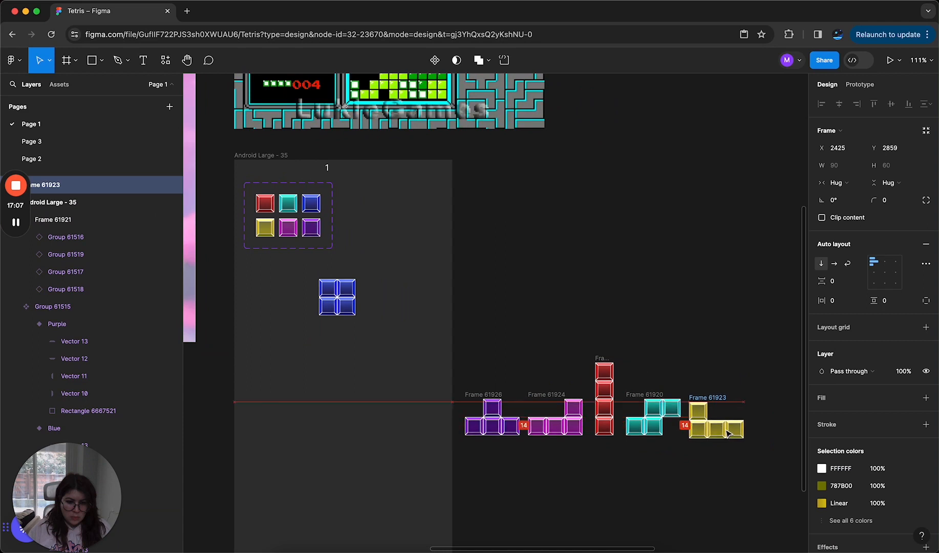
{"action": "scroll", "coordinate": [599, 413], "scroll_direction": "right", "scroll_amount": 3}
{"action": "scroll", "coordinate": [600, 412], "scroll_direction": "down", "scroll_amount": 1}
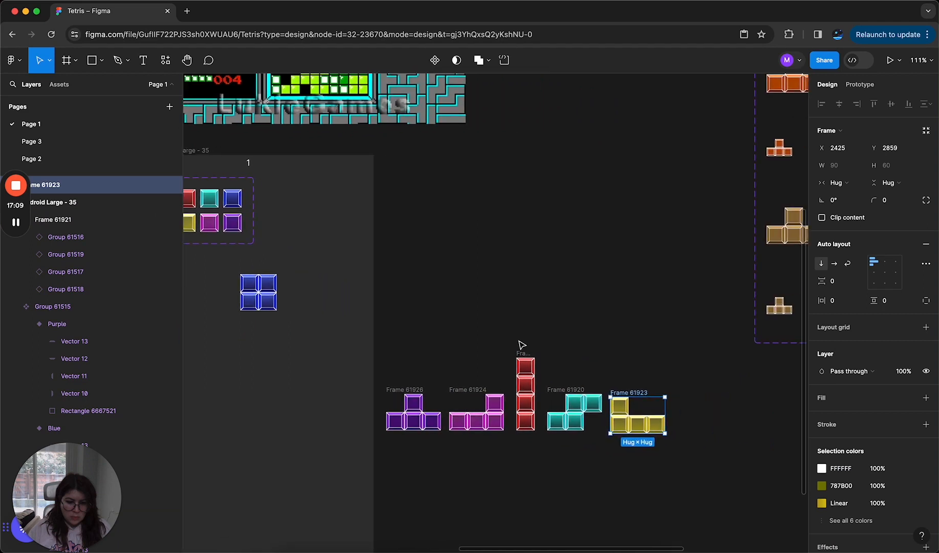
{"action": "left_click_drag", "start_coordinate": [522, 353], "coordinate": [680, 357]}
Shift the light blue, yellow and red pieces together along the row and place the blue square in the gap beside the pink piece.
{"action": "left_click_drag", "start_coordinate": [521, 333], "coordinate": [747, 464]}
{"action": "left_click_drag", "start_coordinate": [599, 429], "coordinate": [613, 430]}
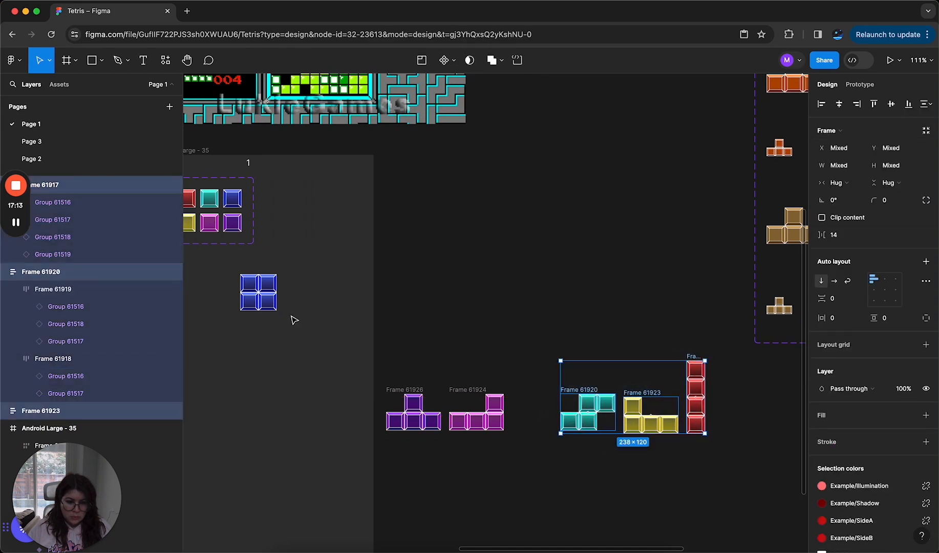
{"action": "left_click_drag", "start_coordinate": [249, 282], "coordinate": [523, 415]}
Turn each of the six Tetris pieces in the row into its own component.
{"action": "left_click", "coordinate": [400, 389]}
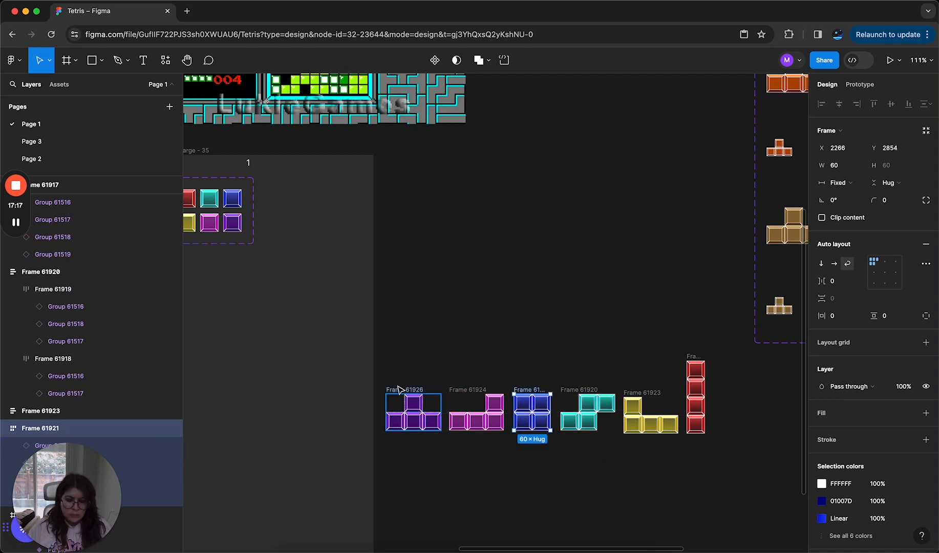
{"action": "left_click", "coordinate": [441, 61]}
{"action": "key", "text": "Tab"}
{"action": "left_click", "coordinate": [442, 60]}
{"action": "key", "text": "Tab"}
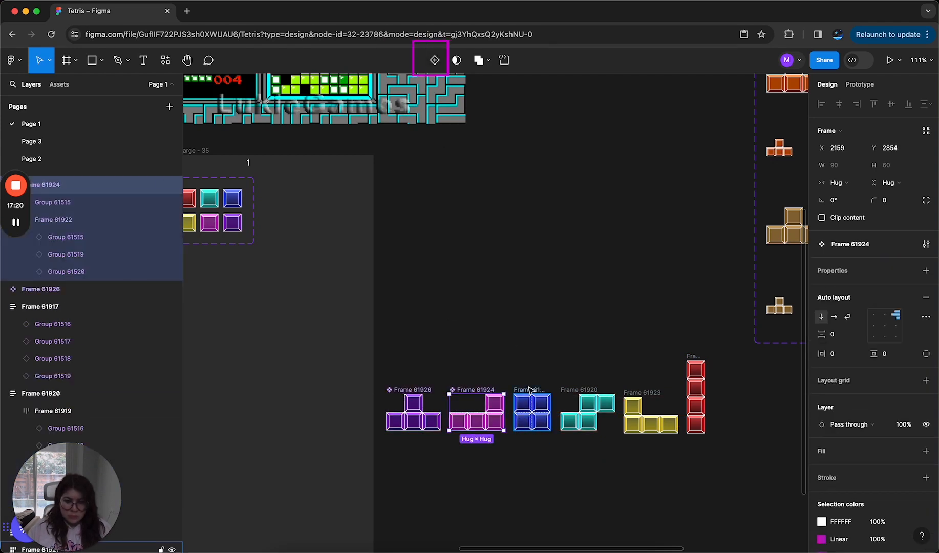
{"action": "left_click", "coordinate": [441, 61]}
{"action": "key", "text": "Tab"}
{"action": "left_click", "coordinate": [435, 60]}
{"action": "key", "text": "Tab"}
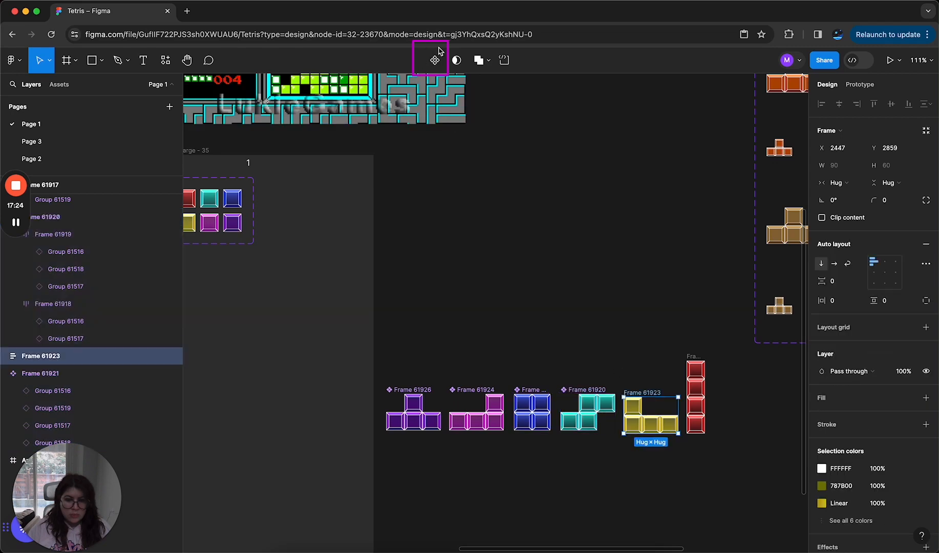
{"action": "left_click", "coordinate": [436, 60]}
{"action": "key", "text": "Tab"}
{"action": "left_click", "coordinate": [435, 60]}
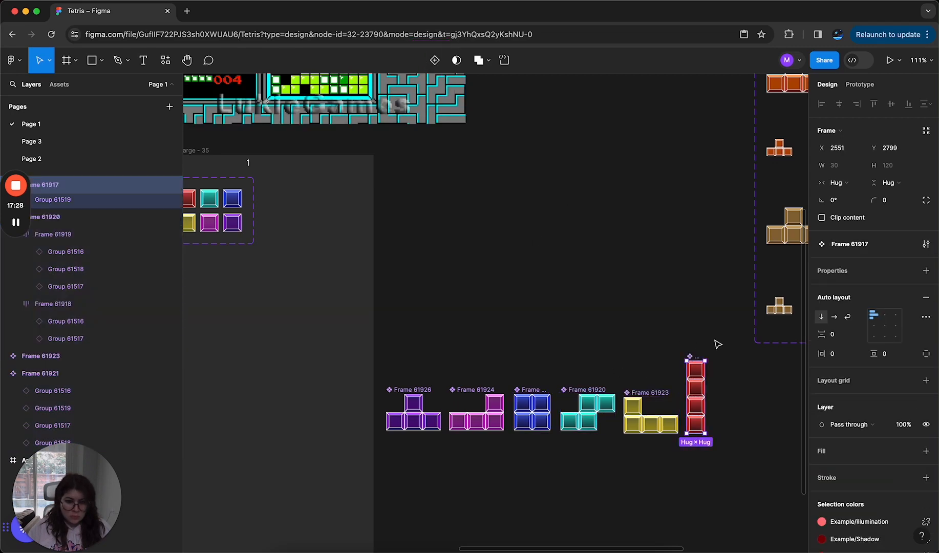
Combine the six piece components as variants and move the resulting set slightly away from the phone frame.
{"action": "left_click", "coordinate": [717, 338]}
{"action": "left_click_drag", "start_coordinate": [713, 331], "coordinate": [387, 454]}
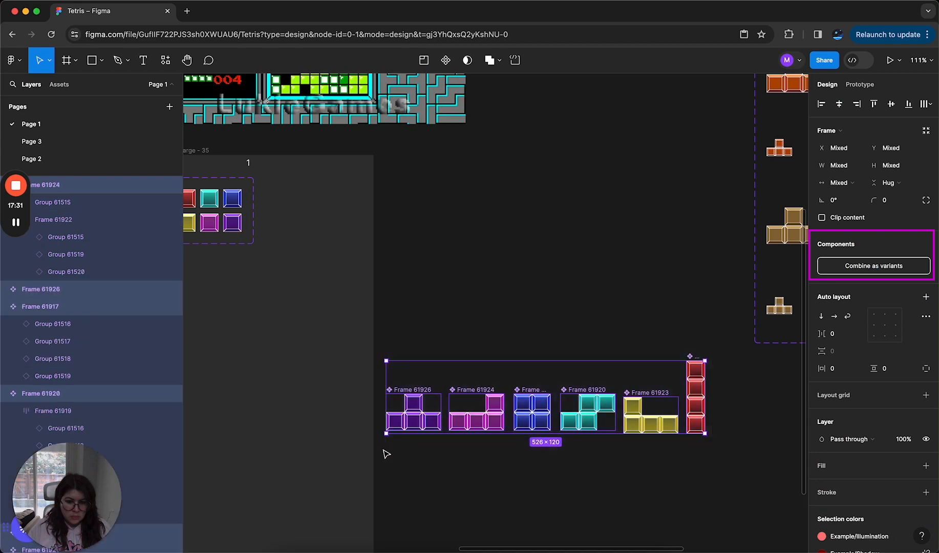
{"action": "left_click", "coordinate": [841, 267]}
{"action": "left_click_drag", "start_coordinate": [408, 346], "coordinate": [448, 372]}
{"action": "scroll", "coordinate": [488, 355], "scroll_direction": "down", "scroll_amount": 2}
{"action": "scroll", "coordinate": [488, 355], "scroll_direction": "down", "scroll_amount": 2}
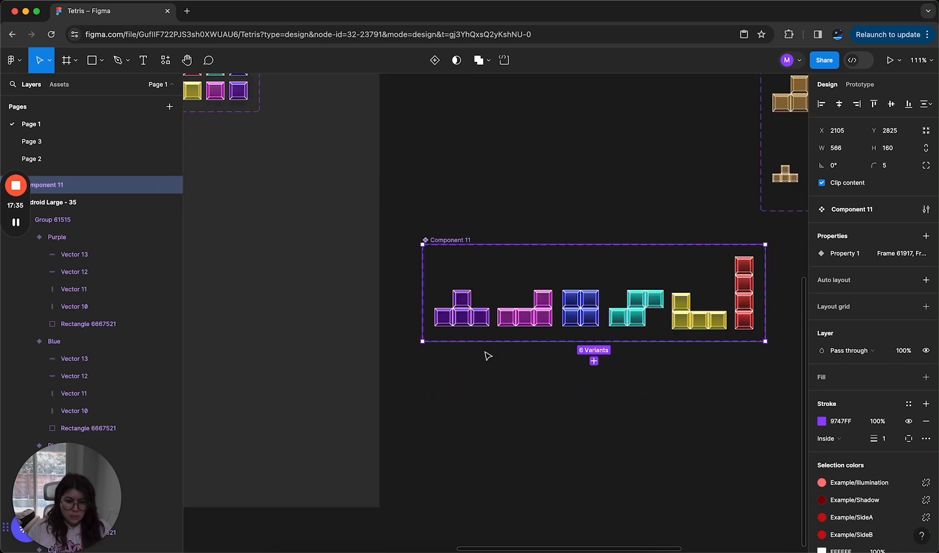
Move the Group 61515 set of coloured blocks out of the phone frame to just above the piece variants.
{"action": "scroll", "coordinate": [486, 355], "scroll_direction": "down", "scroll_amount": 3}
{"action": "scroll", "coordinate": [413, 292], "scroll_direction": "up", "scroll_amount": 1}
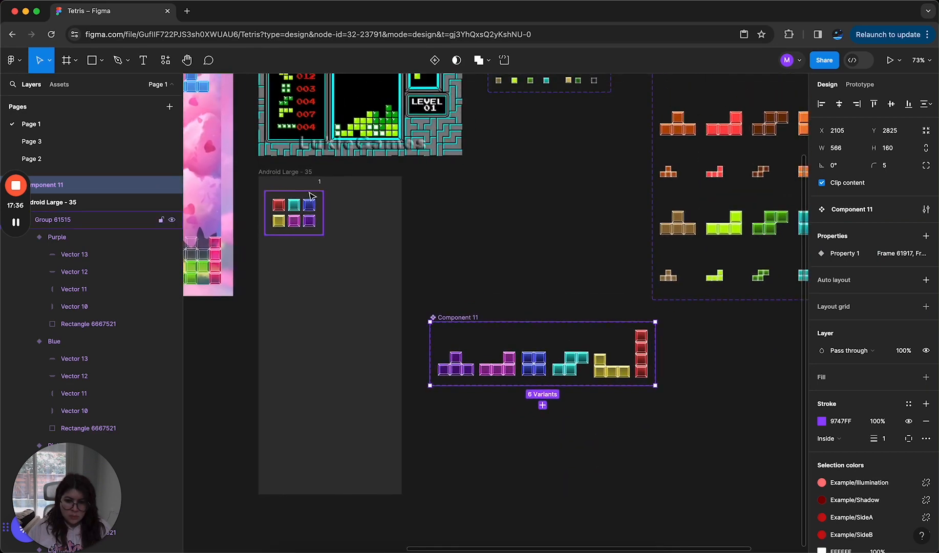
{"action": "left_click_drag", "start_coordinate": [310, 194], "coordinate": [473, 271]}
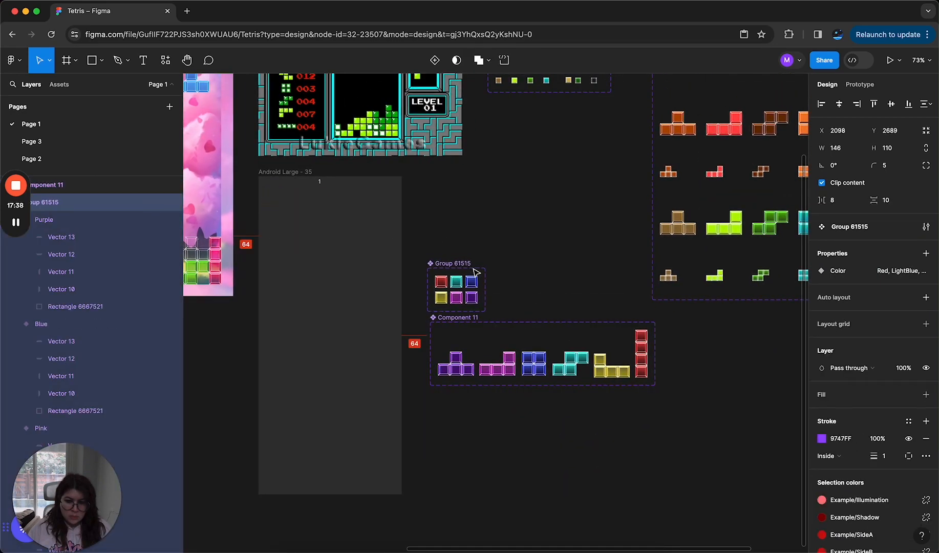
Rename the component set of single coloured blocks as Basic.
{"action": "scroll", "coordinate": [461, 328], "scroll_direction": "up", "scroll_amount": 5}
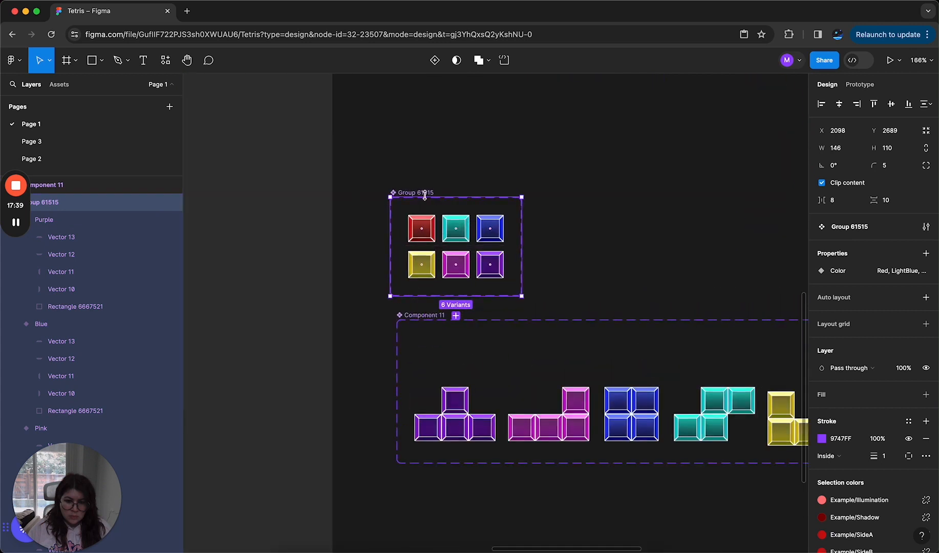
{"action": "double_click", "coordinate": [425, 193]}
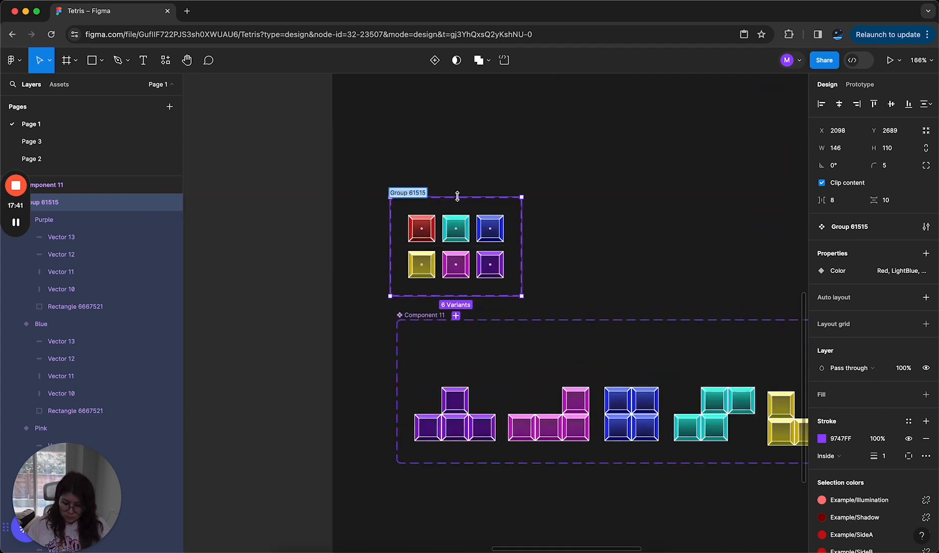
{"action": "type", "text": "Basi"}
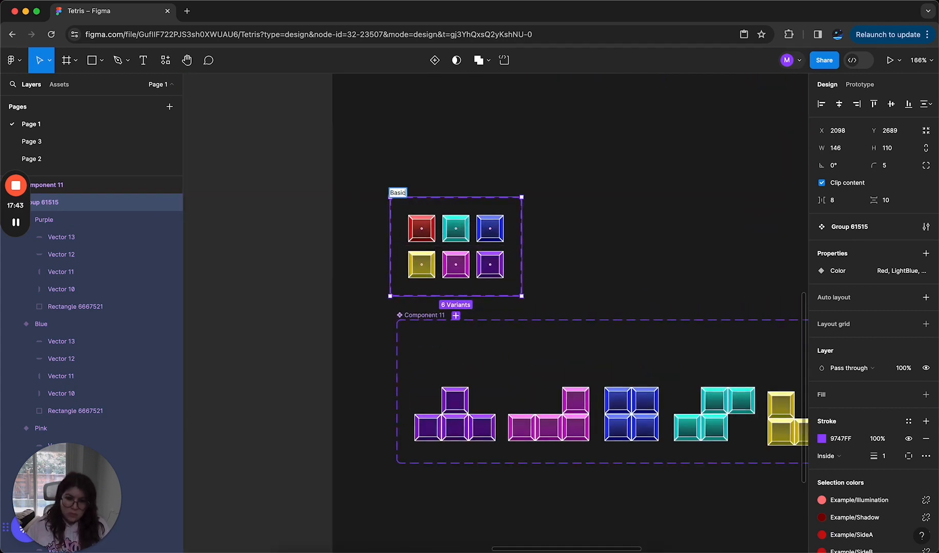
{"action": "type", "text": "c"}
{"action": "key", "text": "Return"}
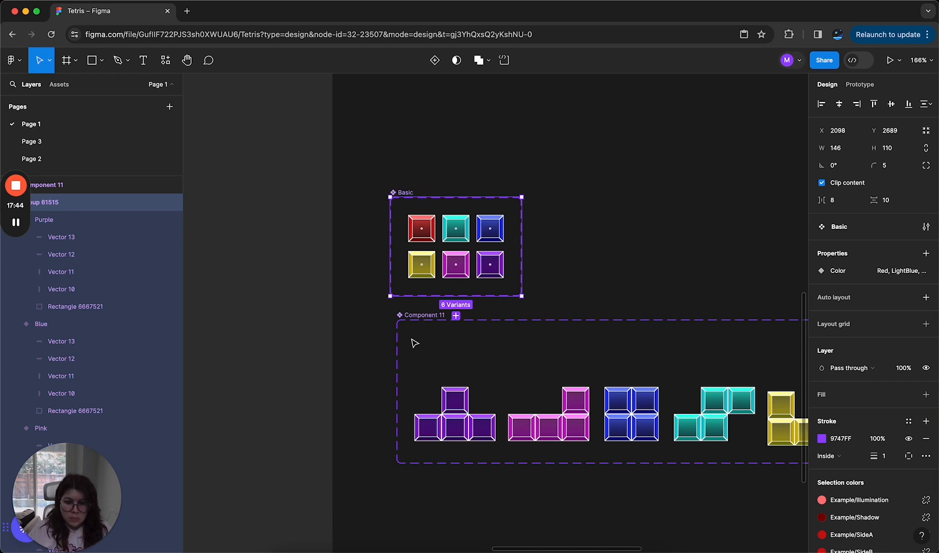
Rename the component set of Tetris pieces as Pieces.
{"action": "double_click", "coordinate": [419, 315]}
{"action": "type", "text": "Pieces"}
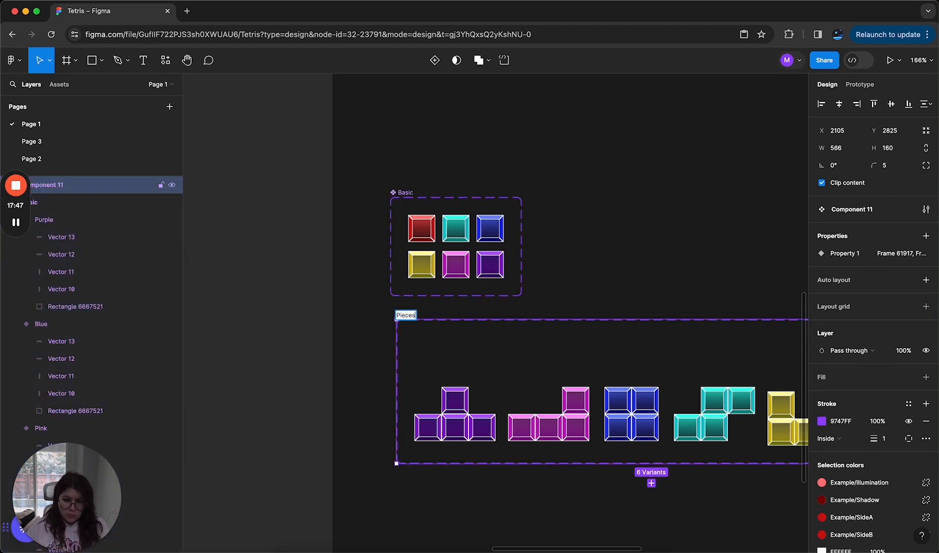
{"action": "key", "text": "Return"}
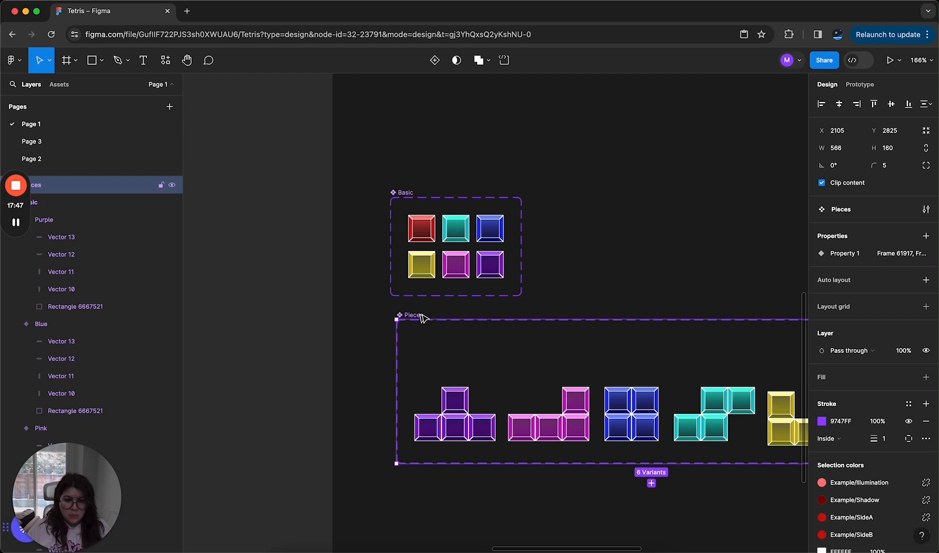
Rename the variant property of the Pieces set to Name and set the purple T piece's value to Center.
{"action": "left_click", "coordinate": [444, 428]}
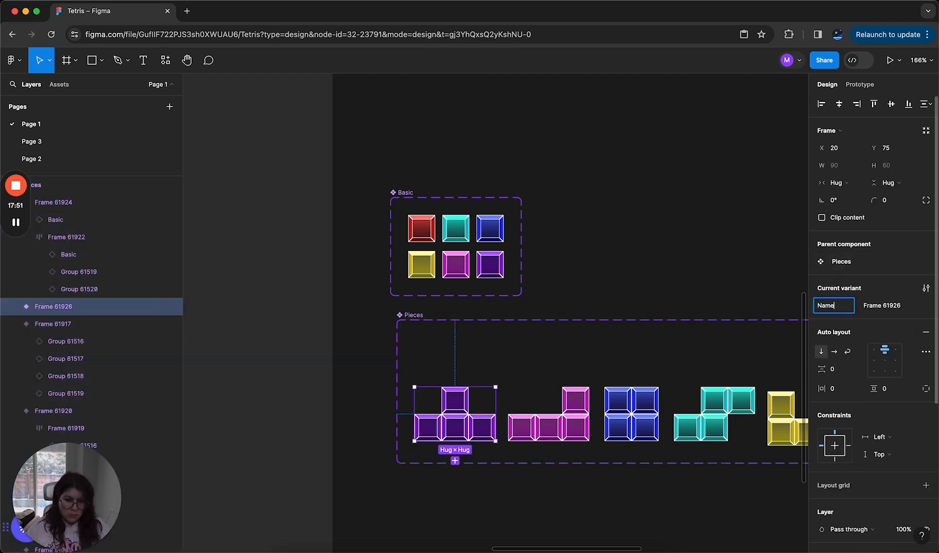
{"action": "left_click", "coordinate": [896, 307]}
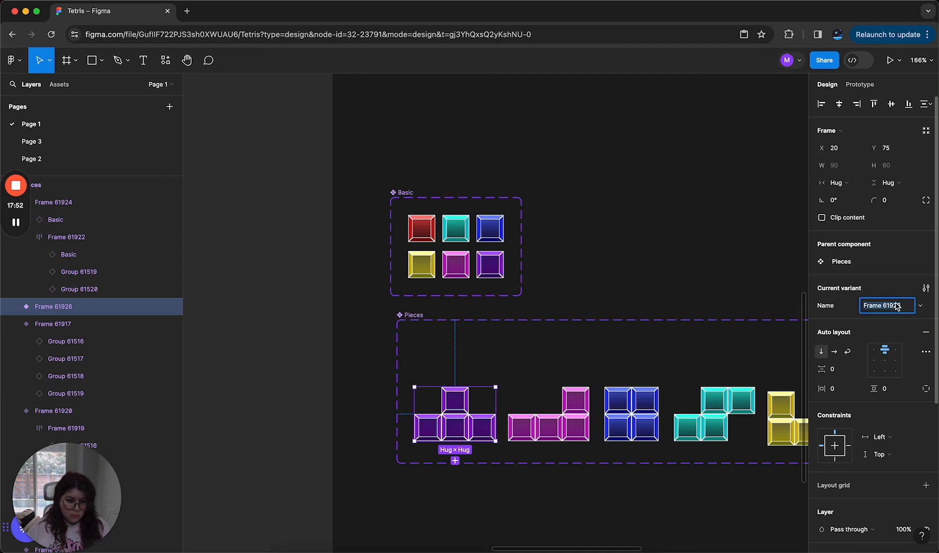
{"action": "key", "text": "Return"}
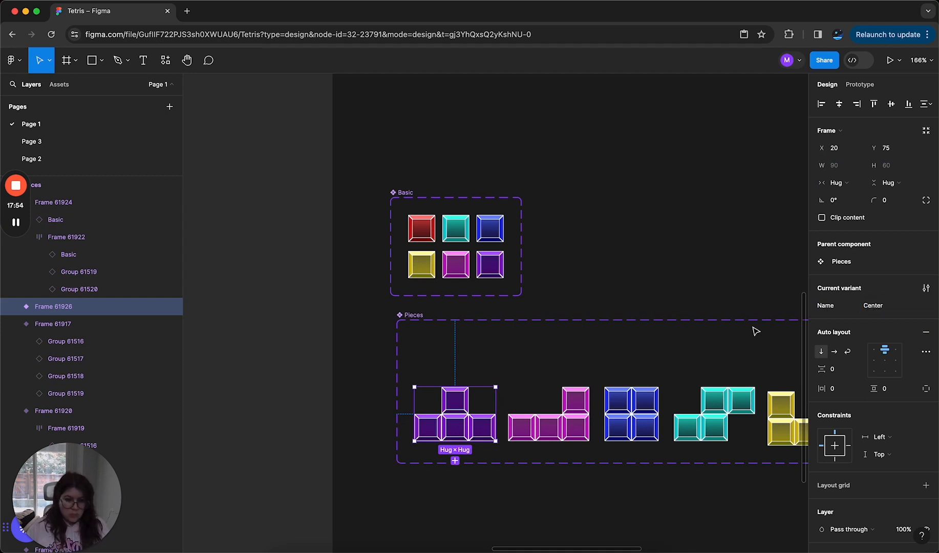
Set the variant name of the pink piece to Right and of the blue piece to Square.
{"action": "scroll", "coordinate": [552, 349], "scroll_direction": "right", "scroll_amount": 5}
{"action": "left_click", "coordinate": [563, 429]}
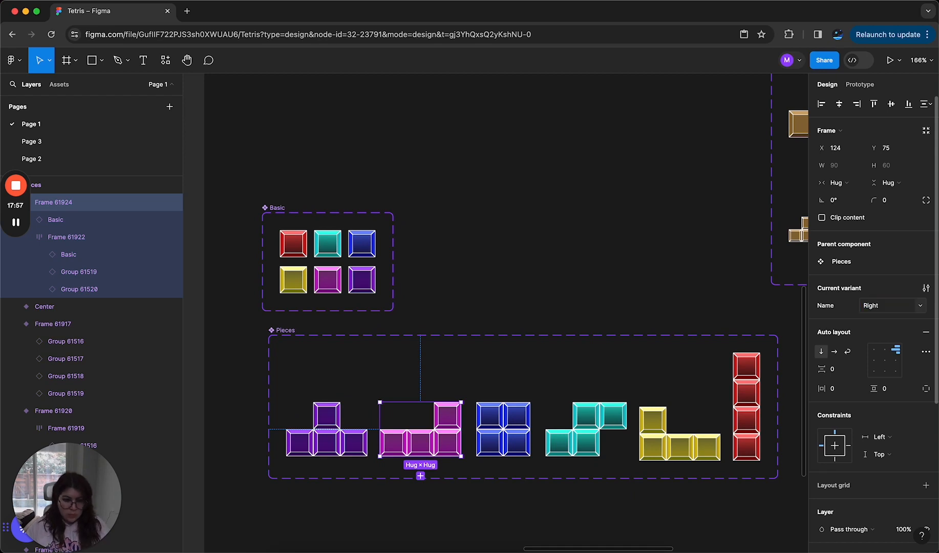
{"action": "left_click", "coordinate": [528, 430]}
{"action": "left_click", "coordinate": [893, 308]}
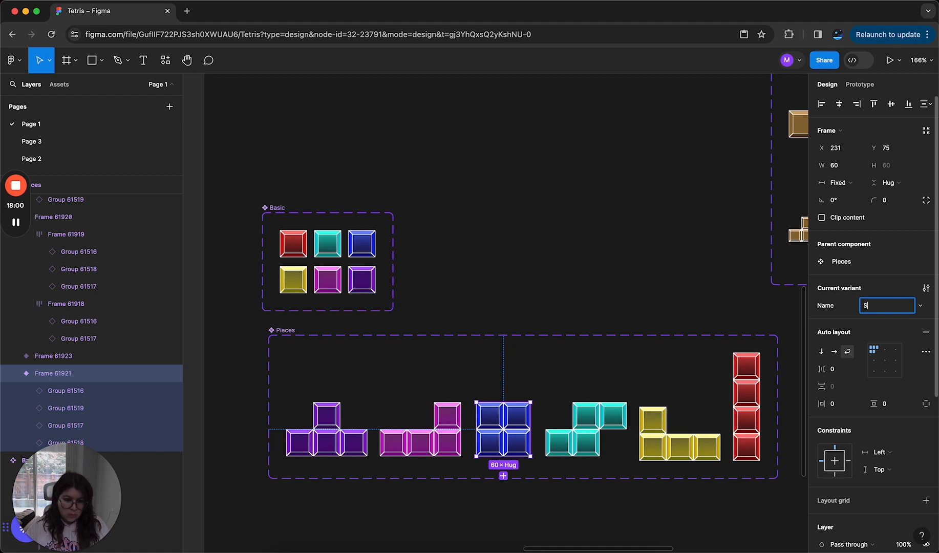
Set the variant name of the light blue piece to s and of the yellow piece to Left.
{"action": "left_click", "coordinate": [585, 416]}
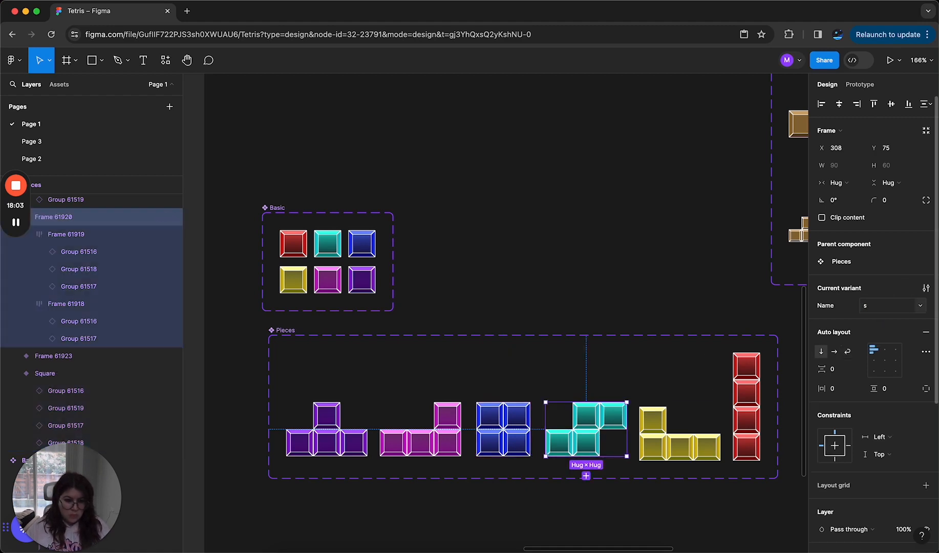
{"action": "key", "text": "Return"}
{"action": "left_click", "coordinate": [681, 440]}
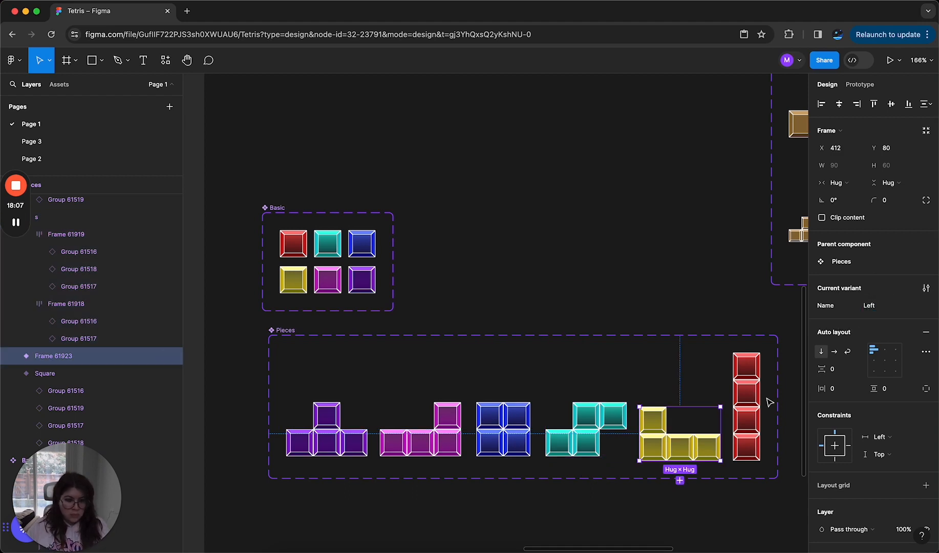
Open the red column's variant name for editing.
{"action": "left_click", "coordinate": [757, 409]}
{"action": "left_click", "coordinate": [896, 307]}
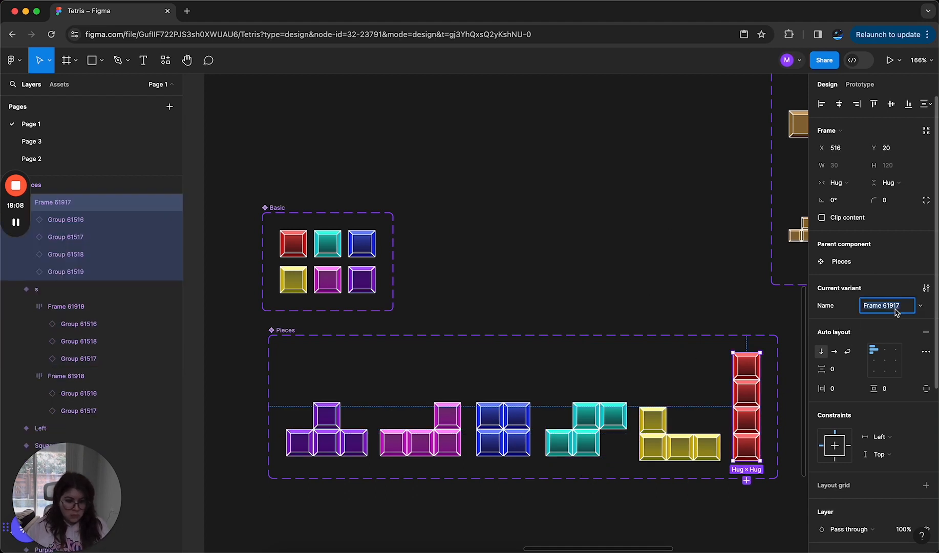